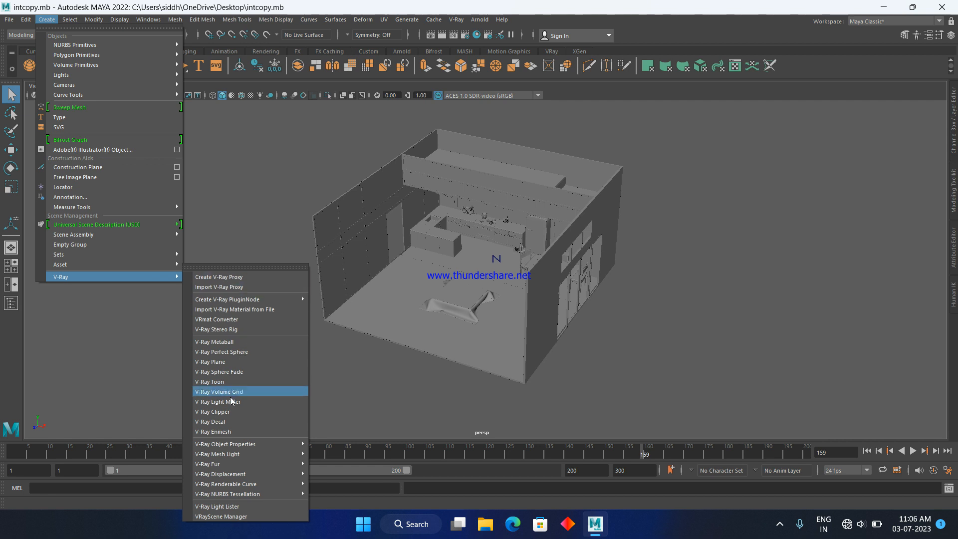
# - Select the cloth mesh draped over the low table in the middle of the room
pyautogui.moveTo(250, 474)
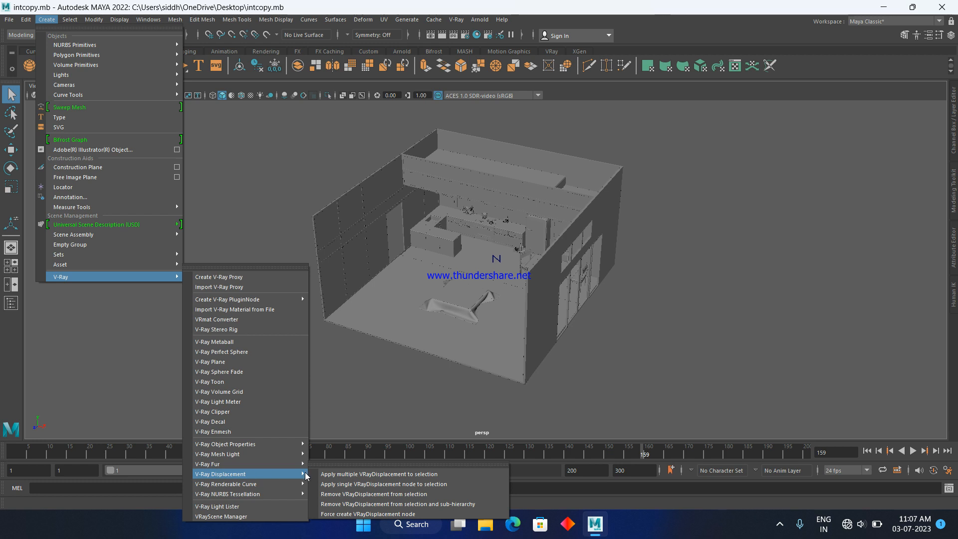
pyautogui.click(675, 400)
pyautogui.scroll(3, 459, 338)
pyautogui.keyDown('alt'); pyautogui.moveTo(395, 267); pyautogui.dragTo(399, 264); pyautogui.keyUp('alt')
pyautogui.scroll(3, 453, 303)
pyautogui.click(453, 303)
pyautogui.keyDown('alt'); pyautogui.moveTo(462, 335); pyautogui.dragTo(443, 332); pyautogui.keyUp('alt')
pyautogui.scroll(3, 464, 297)
pyautogui.keyDown('alt'); pyautogui.moveTo(443, 331); pyautogui.dragTo(453, 310, button='middle'); pyautogui.keyUp('alt')
pyautogui.scroll(1, 454, 310)
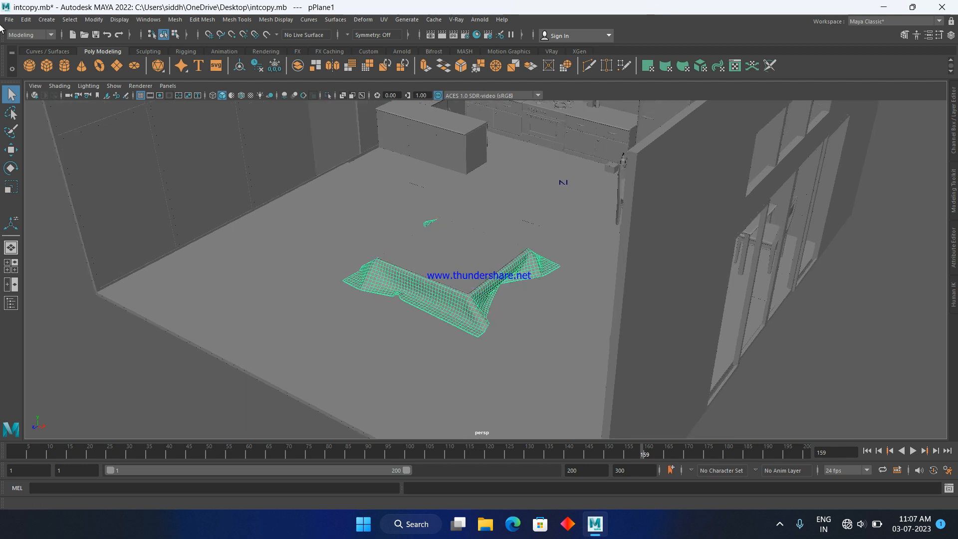
# - Start a V-Ray proxy export for the selected cloth and set its save path to the Desktop folder
pyautogui.click(47, 21)
pyautogui.moveTo(124, 277)
pyautogui.click(204, 278)
pyautogui.moveTo(469, 180); pyautogui.dragTo(383, 109)
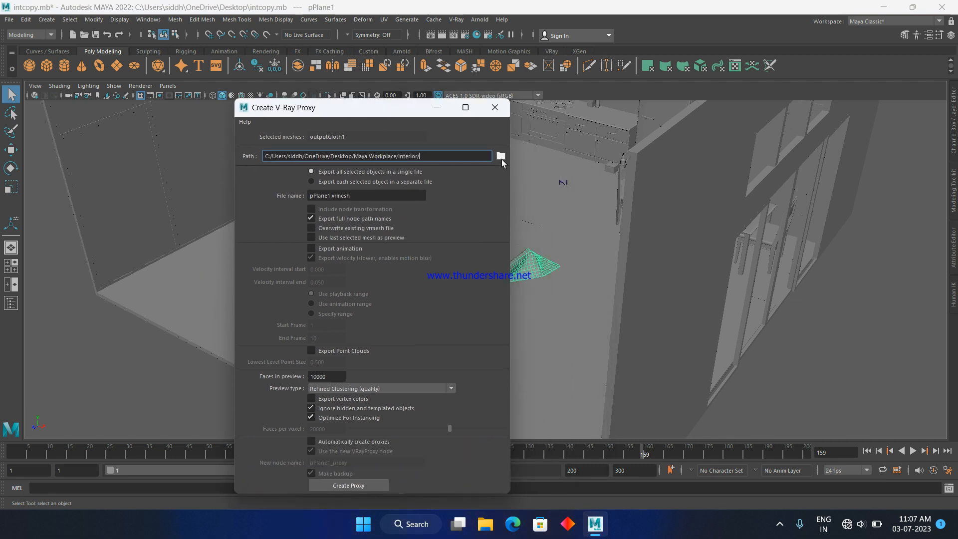
pyautogui.click(501, 157)
pyautogui.click(129, 62)
pyautogui.click(631, 393)
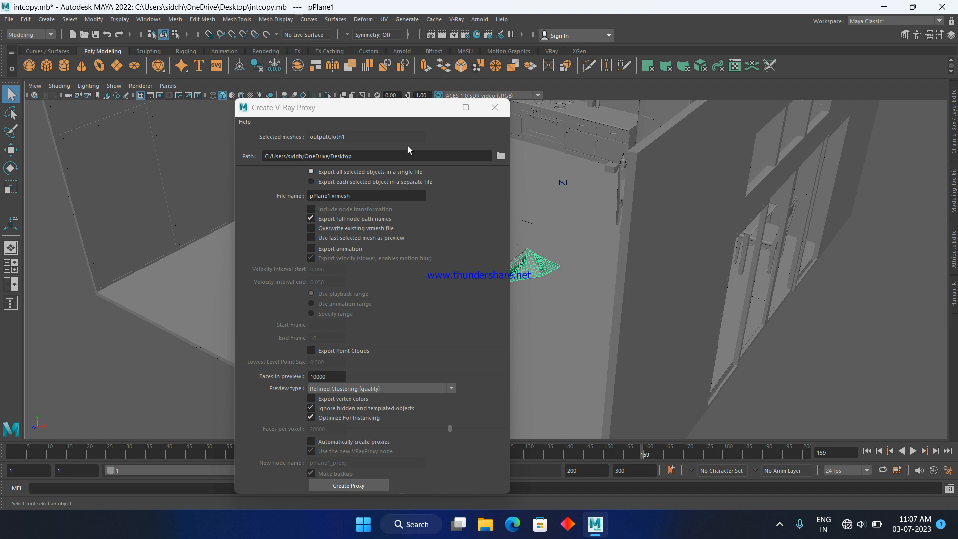
# - Turn on the Poly Count heads-up display, keeping the proxy settings from covering the cloth
pyautogui.moveTo(378, 110); pyautogui.dragTo(687, 138)
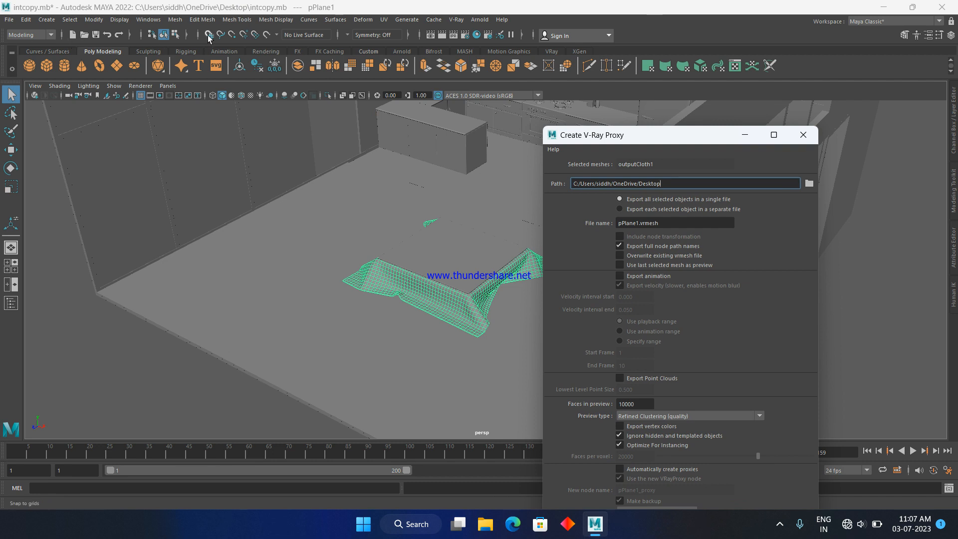
pyautogui.click(118, 26)
pyautogui.click(119, 20)
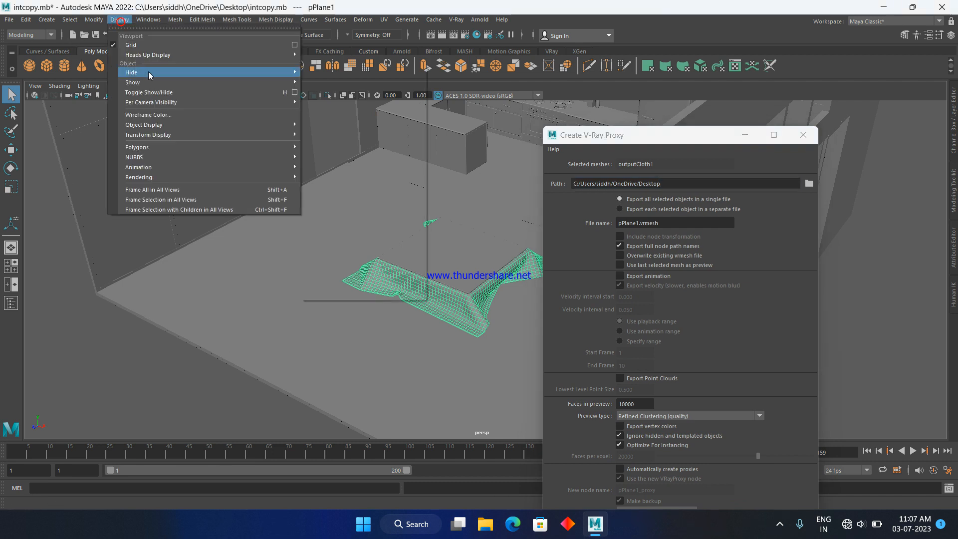
pyautogui.moveTo(260, 54)
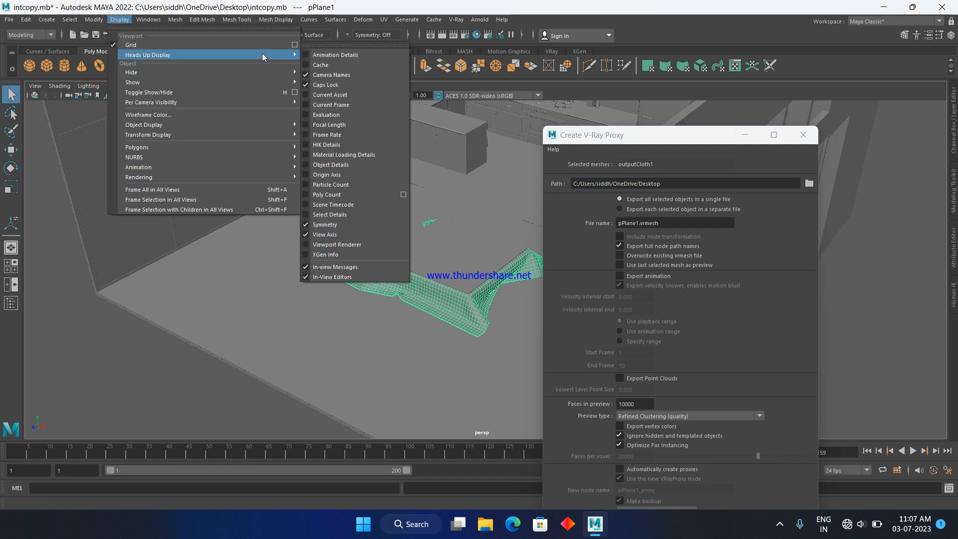
pyautogui.click(348, 194)
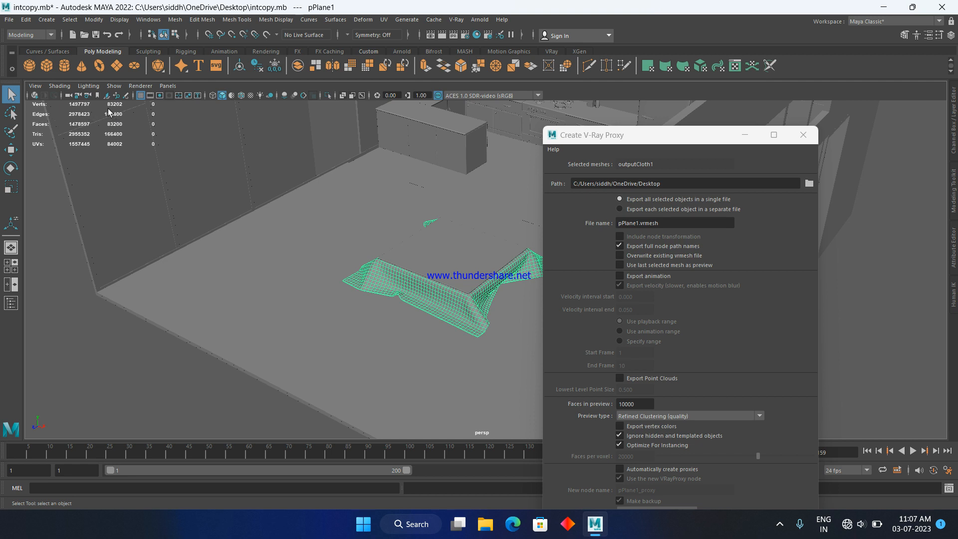
# - Set Faces in preview to 2000, enable Automatically create proxies, and create the proxy of the cloth
pyautogui.moveTo(638, 141); pyautogui.dragTo(690, 58)
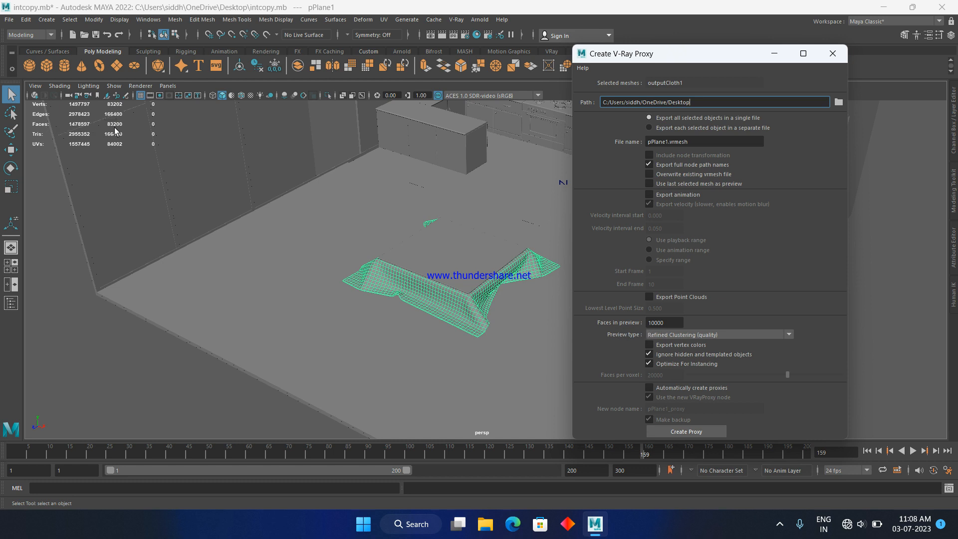
pyautogui.doubleClick(681, 327)
pyautogui.write('2000')
pyautogui.press('Return')
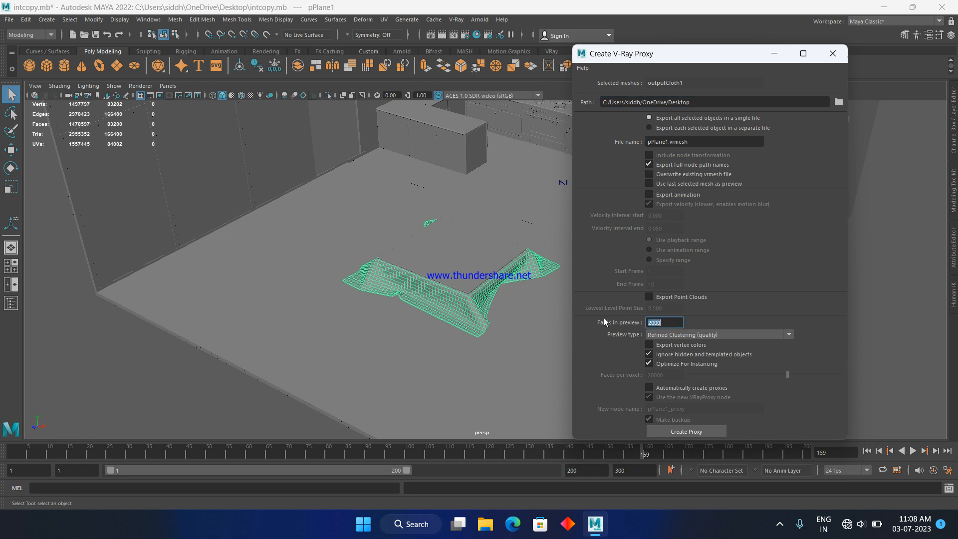
pyautogui.click(649, 388)
pyautogui.click(705, 432)
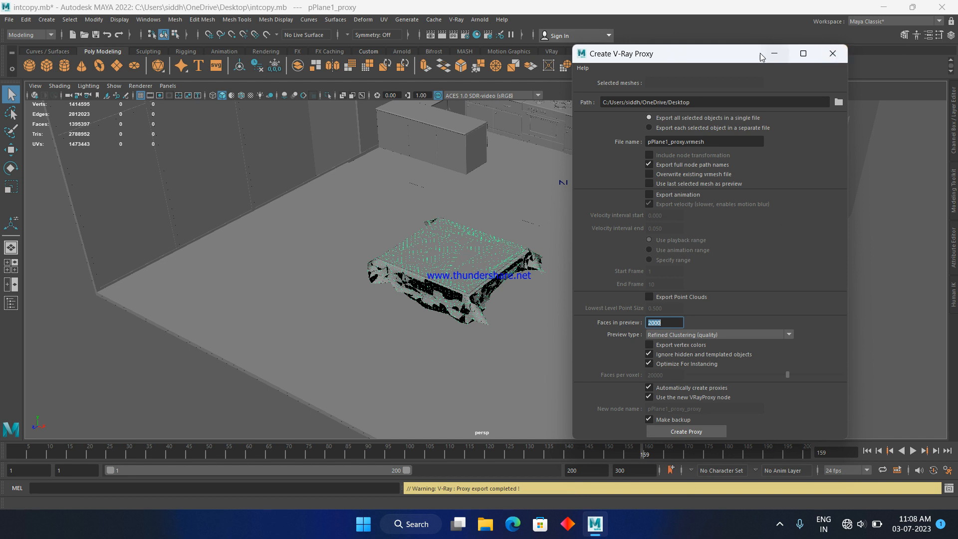
# - Move the new proxy off the table toward the panelled wall and check the desktop for the exported file
pyautogui.click(832, 54)
pyautogui.press('w')
pyautogui.moveTo(485, 261); pyautogui.dragTo(402, 250)
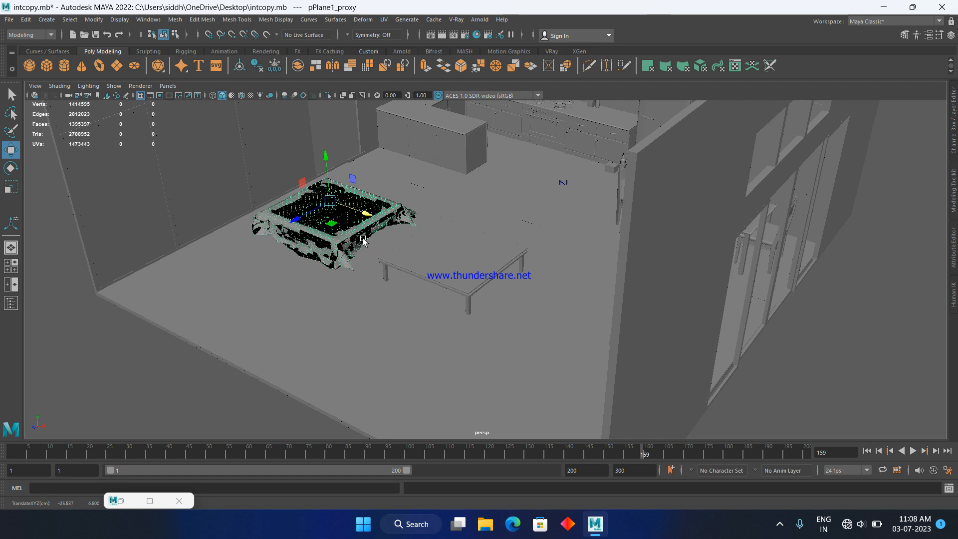
pyautogui.click(881, 7)
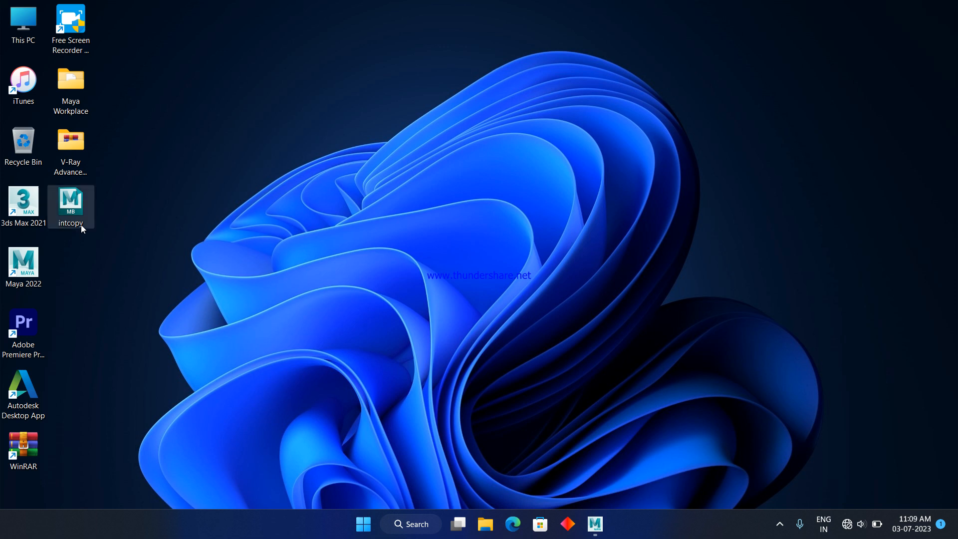
pyautogui.click(595, 524)
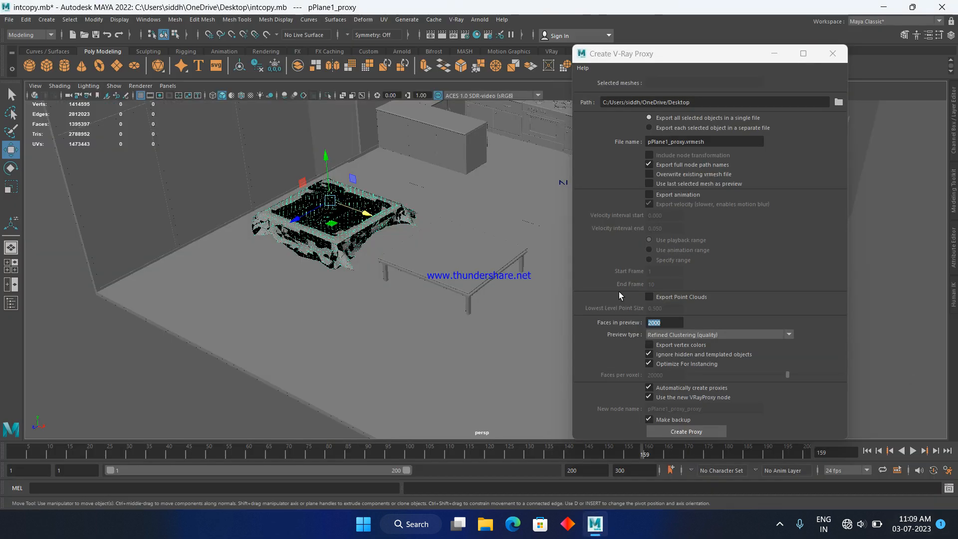
# - Undo back to the original cloth mesh and move the cloth and its proxy to separate spots on the floor
pyautogui.hotkey('ctrl', 'z')
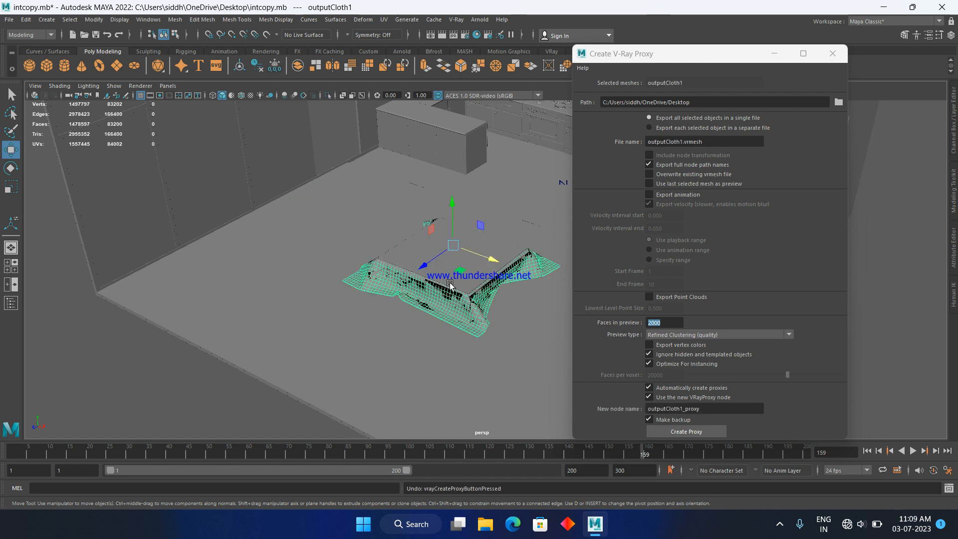
pyautogui.moveTo(424, 265); pyautogui.dragTo(288, 329)
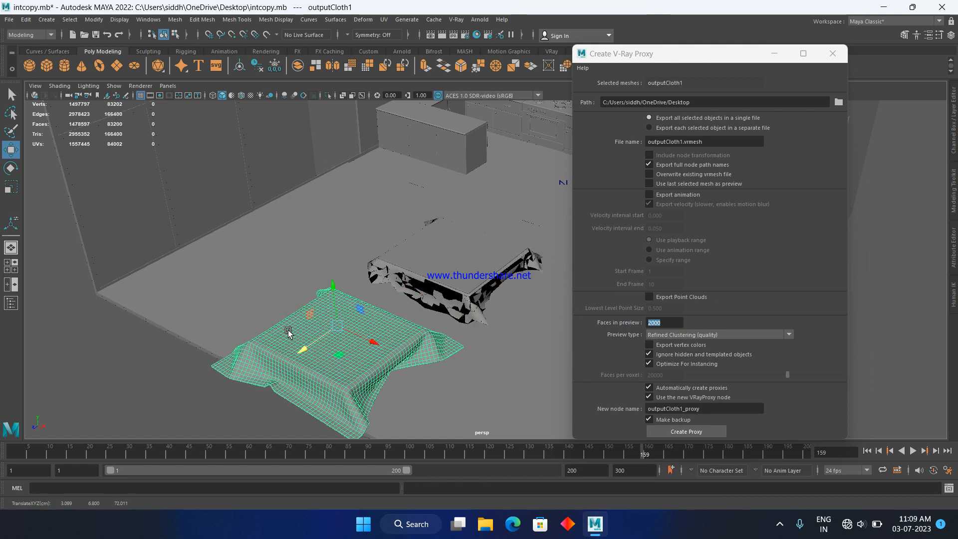
pyautogui.click(459, 308)
pyautogui.moveTo(506, 269)
pyautogui.mouseDown()
pyautogui.moveTo(465, 242)
pyautogui.moveTo(351, 200)
pyautogui.mouseUp()
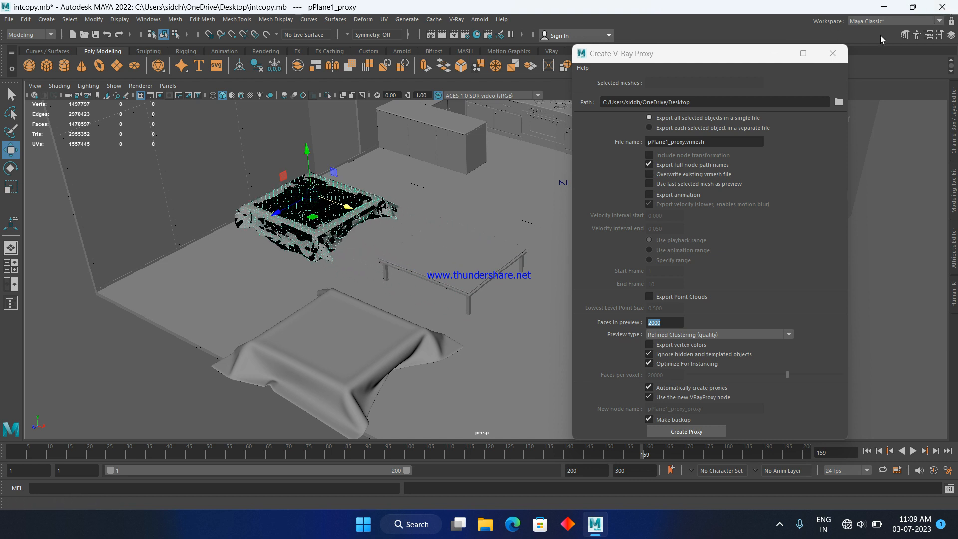
# - Close the V-Ray proxy settings and display the attributes of the proxy in the Attribute Editor
pyautogui.click(834, 55)
pyautogui.click(934, 39)
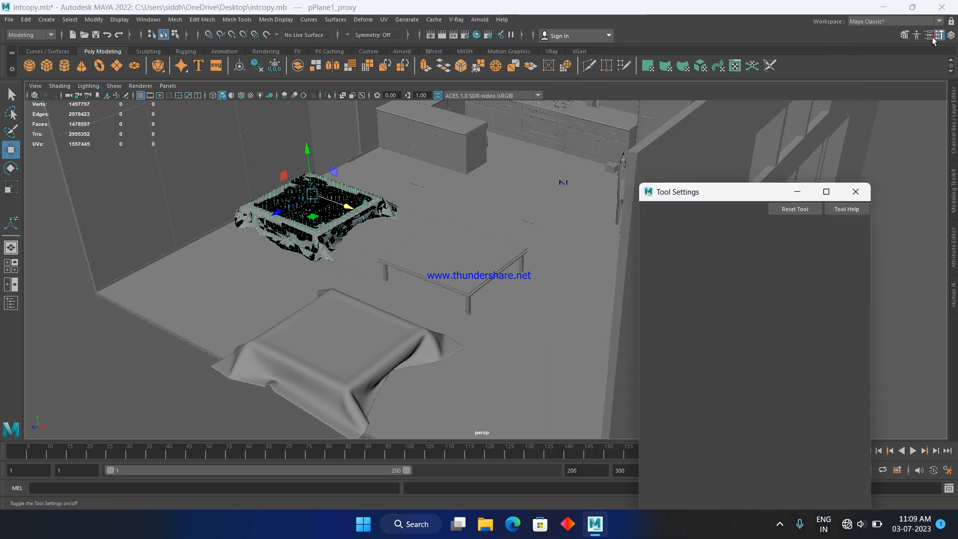
pyautogui.moveTo(733, 182); pyautogui.dragTo(733, 143)
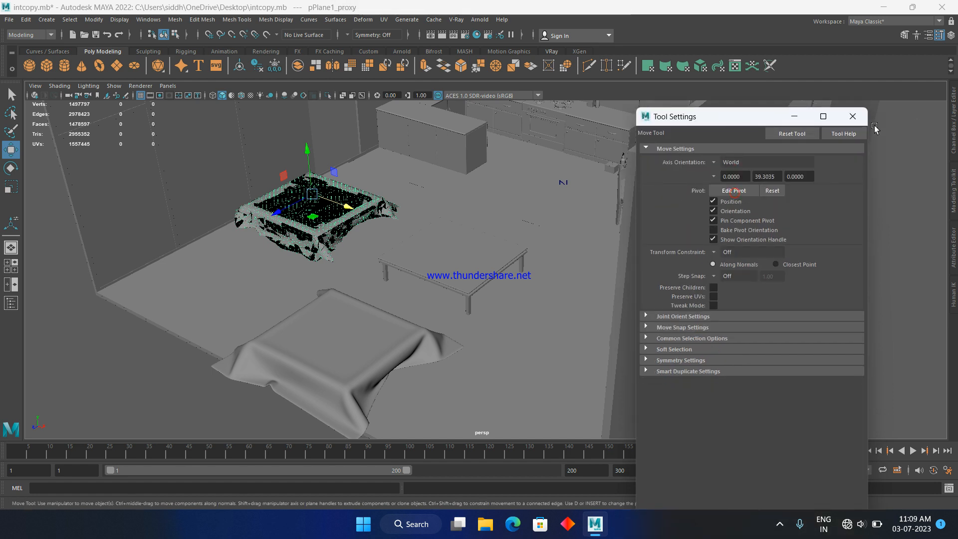
pyautogui.click(852, 144)
pyautogui.click(928, 36)
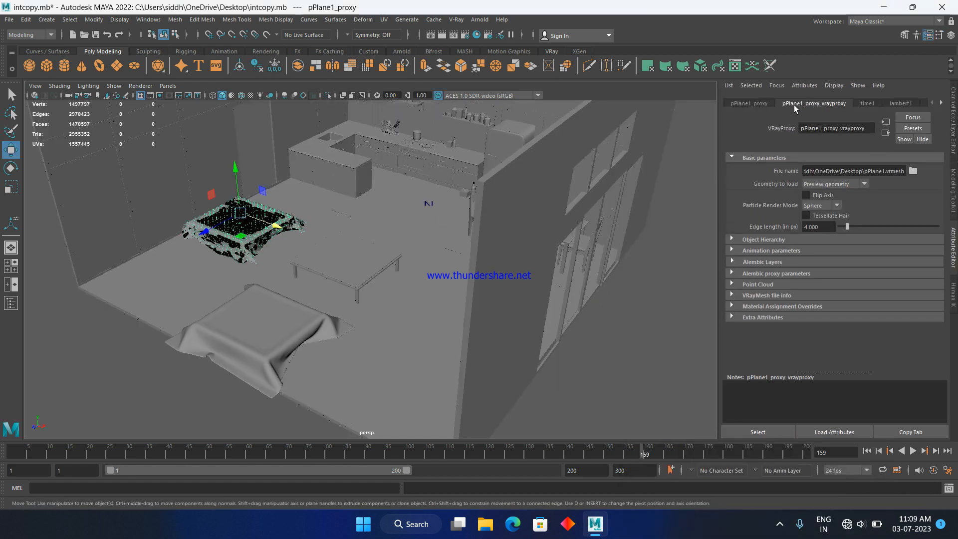
# - Inspect the proxy's preview mesh up close and set its Geometry to load option to Bounding boxes
pyautogui.scroll(5, 295, 232)
pyautogui.keyDown('alt'); pyautogui.moveTo(271, 207); pyautogui.dragTo(471, 214, button='middle'); pyautogui.keyUp('alt')
pyautogui.scroll(4, 471, 213)
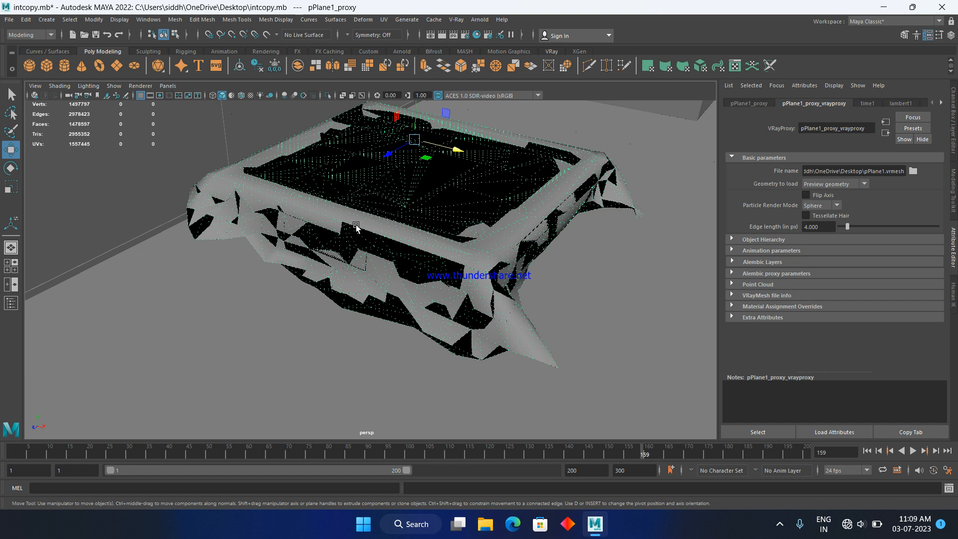
pyautogui.keyDown('alt'); pyautogui.moveTo(535, 250); pyautogui.dragTo(455, 247, button='middle'); pyautogui.keyUp('alt')
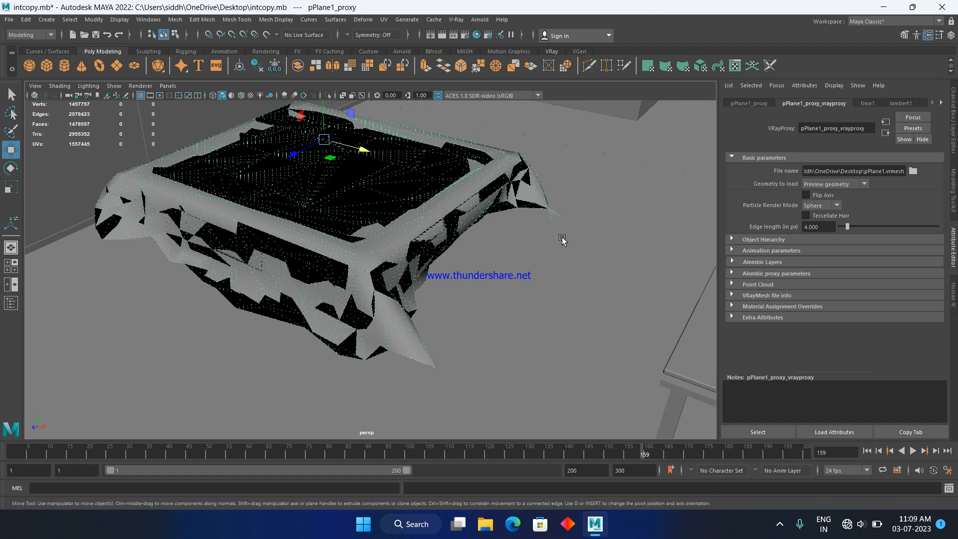
pyautogui.click(828, 205)
pyautogui.click(862, 184)
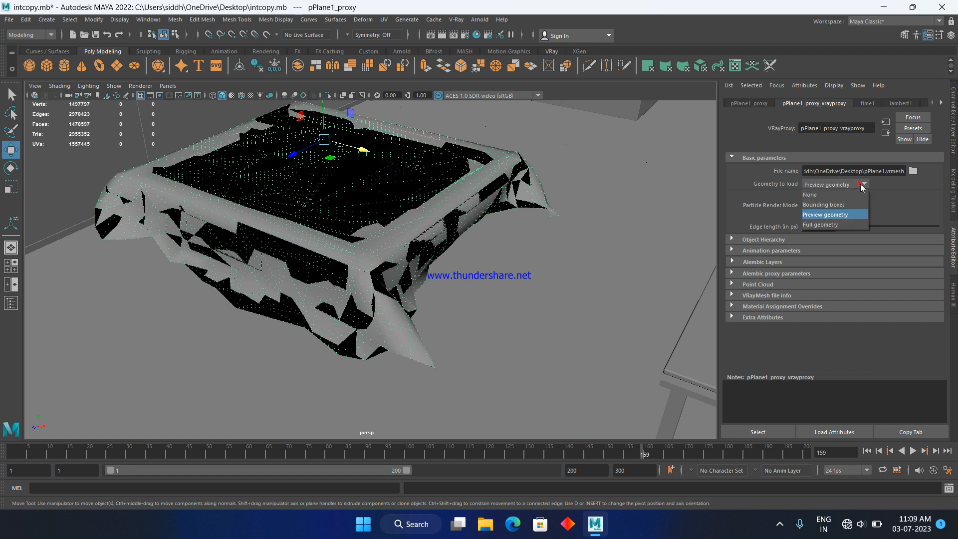
pyautogui.click(850, 204)
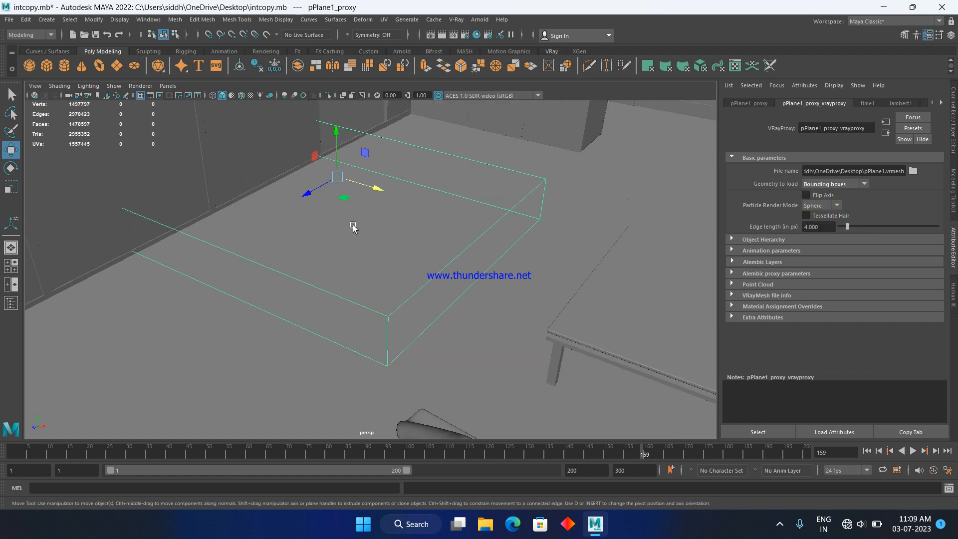
# - Set the scene's renderer to V-Ray in the render settings
pyautogui.scroll(-10, 352, 228)
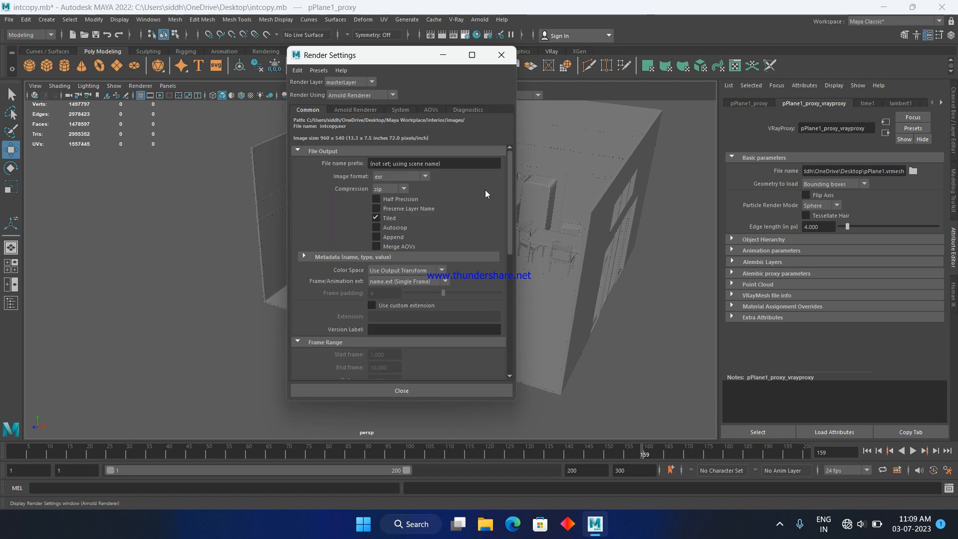
pyautogui.click(351, 95)
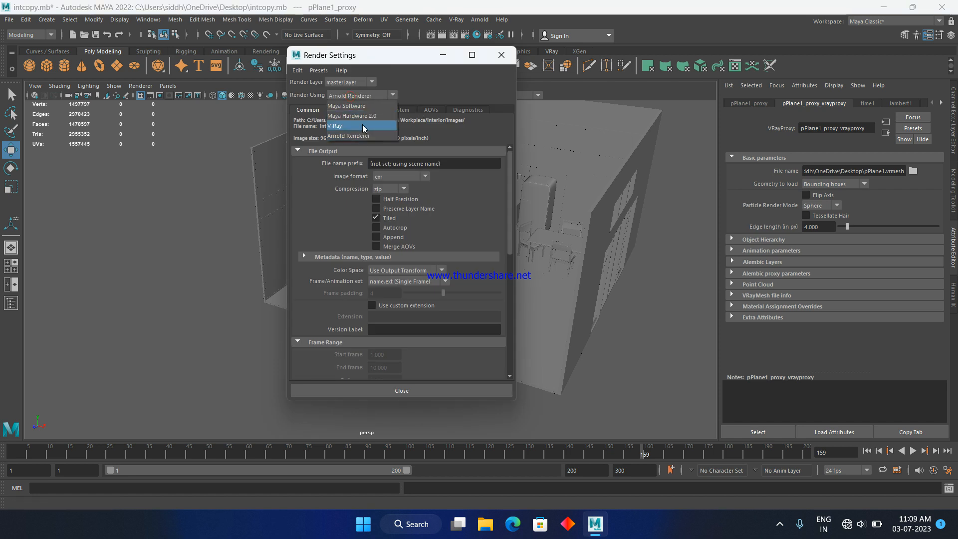
pyautogui.click(369, 125)
# - Create a V-Ray sun and sky as the environment override and close the render settings
pyautogui.click(432, 109)
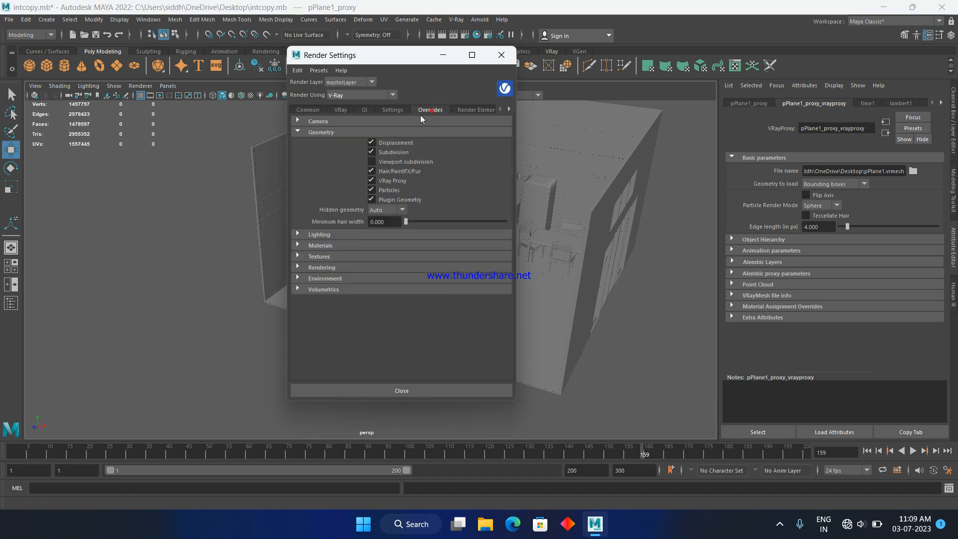
pyautogui.click(328, 278)
pyautogui.click(376, 316)
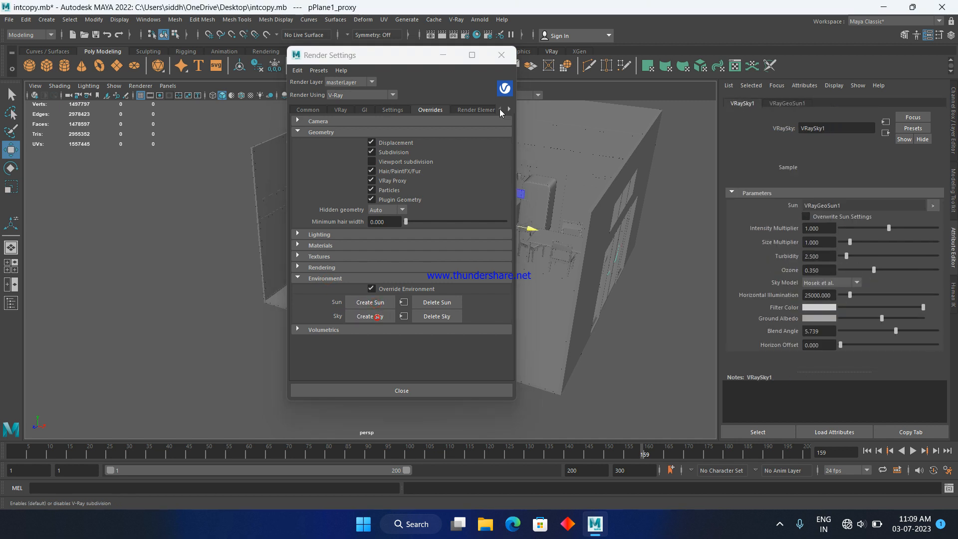
pyautogui.click(501, 55)
# - Add the V-Ray Physical camera attributes to the perspective camera
pyautogui.click(34, 85)
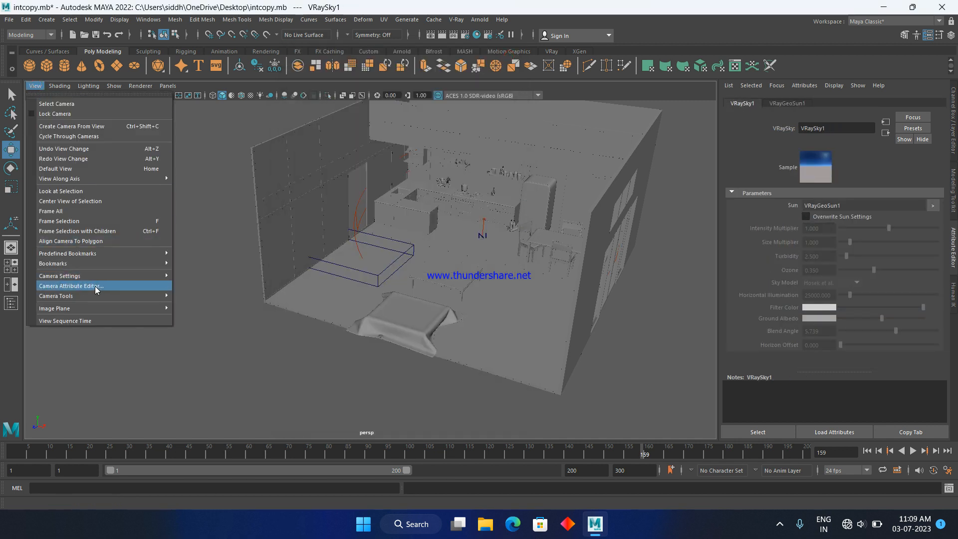
pyautogui.click(65, 285)
pyautogui.click(814, 84)
pyautogui.moveTo(814, 125)
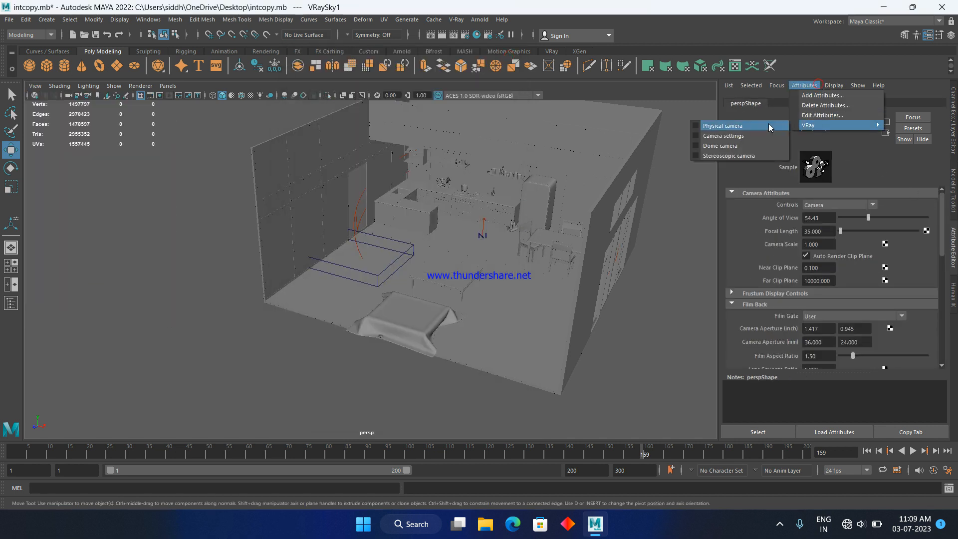
pyautogui.click(768, 125)
# - Run a V-Ray render in the viewport to see how the bounding-box proxy renders, and stop it
pyautogui.scroll(6, 276, 182)
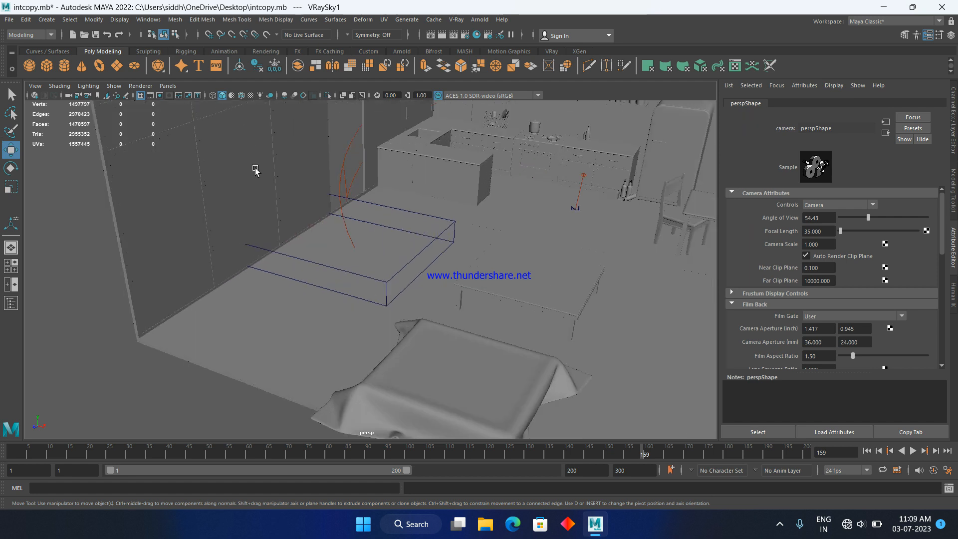
pyautogui.click(33, 95)
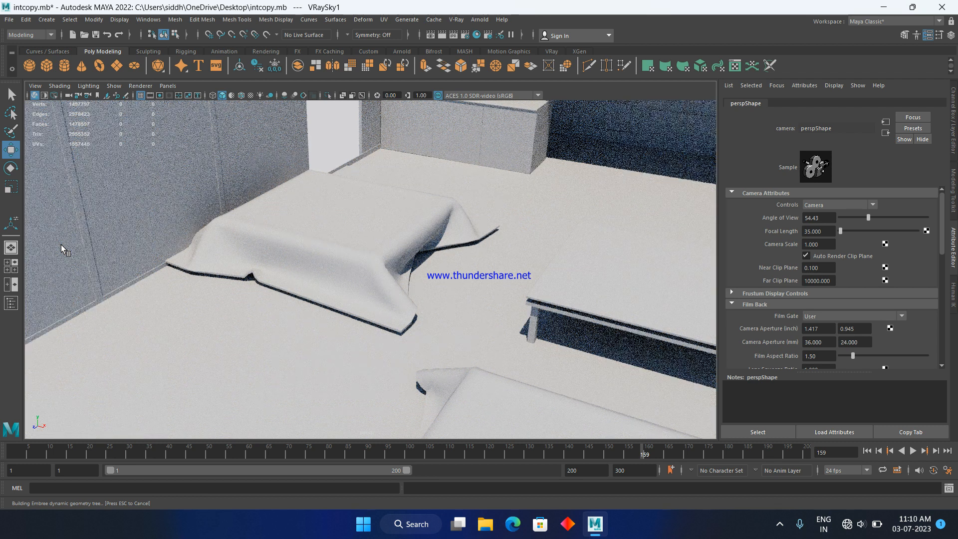
pyautogui.click(35, 95)
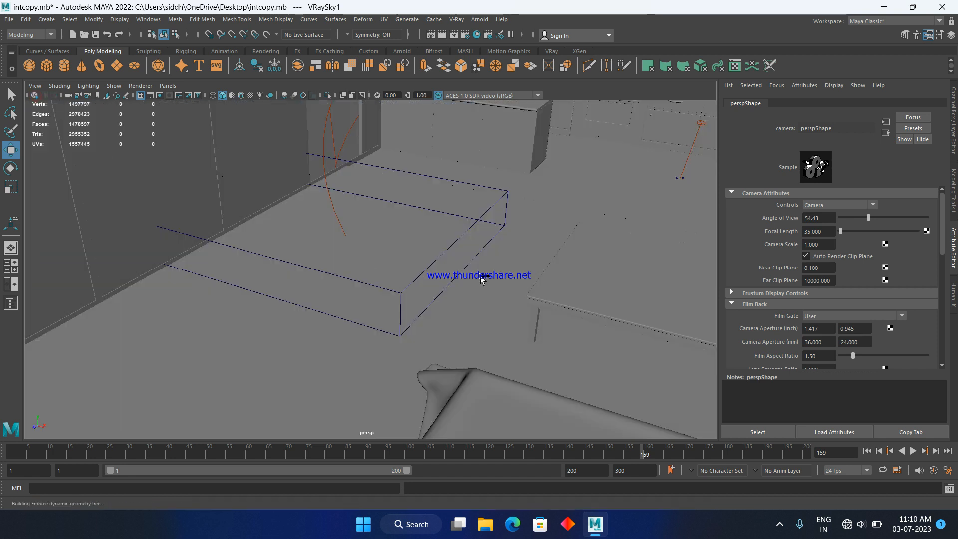
# - Undo the physical camera, the V-Ray sun and sky, and the switch of renderer
pyautogui.hotkey('ctrl', 'z')
pyautogui.hotkey('ctrl', 'z')
pyautogui.hotkey('ctrl', 'z')
pyautogui.hotkey('ctrl', 'z')
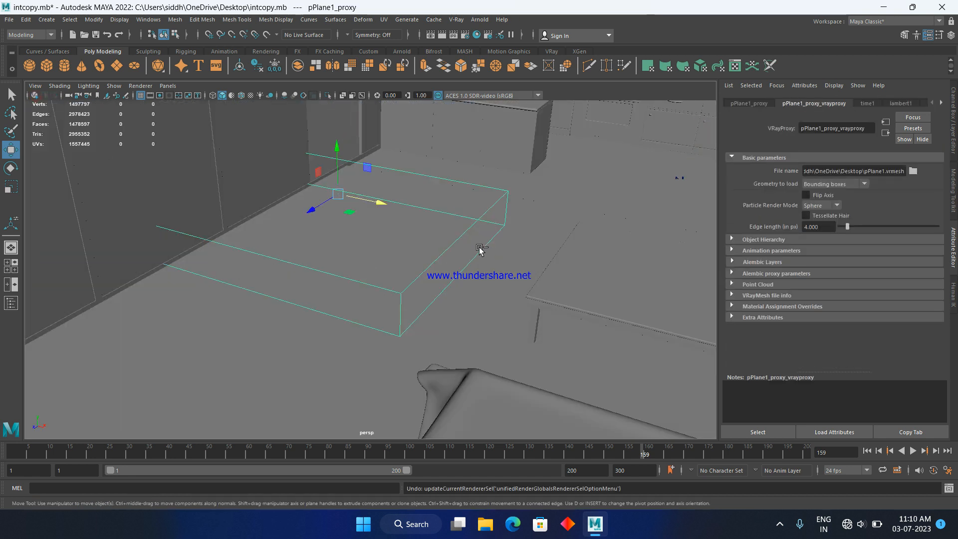
# - Move the bounding-box proxy back over the low table
pyautogui.scroll(-3, 478, 224)
pyautogui.moveTo(391, 223); pyautogui.dragTo(622, 256)
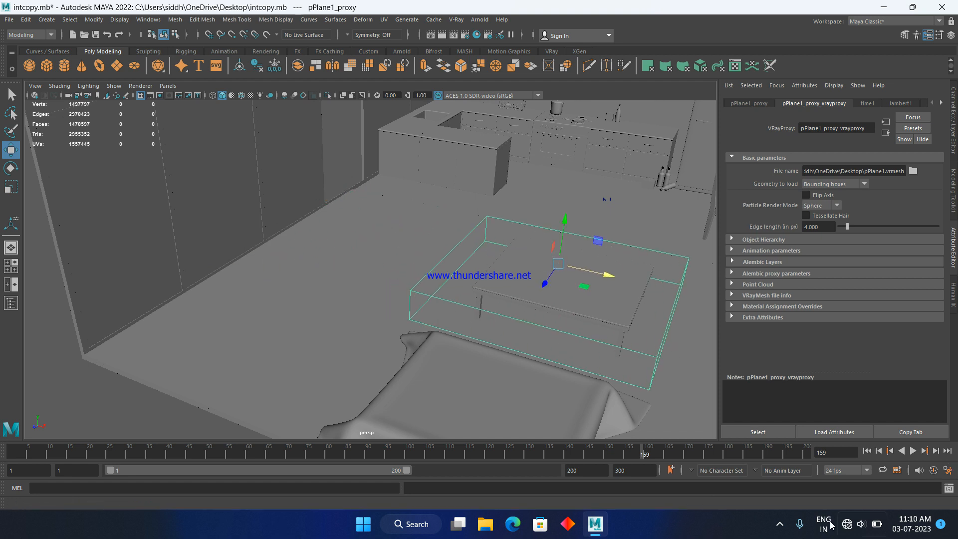
# - Try a V-Ray render of the bounding-box proxy in the viewport without lights, and stop it
pyautogui.click(33, 95)
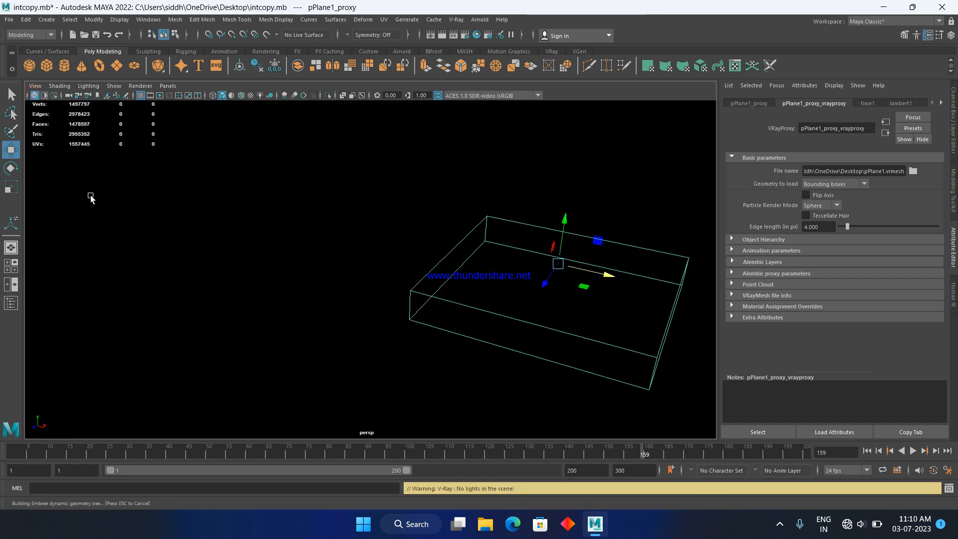
pyautogui.click(33, 96)
pyautogui.scroll(-6, 541, 227)
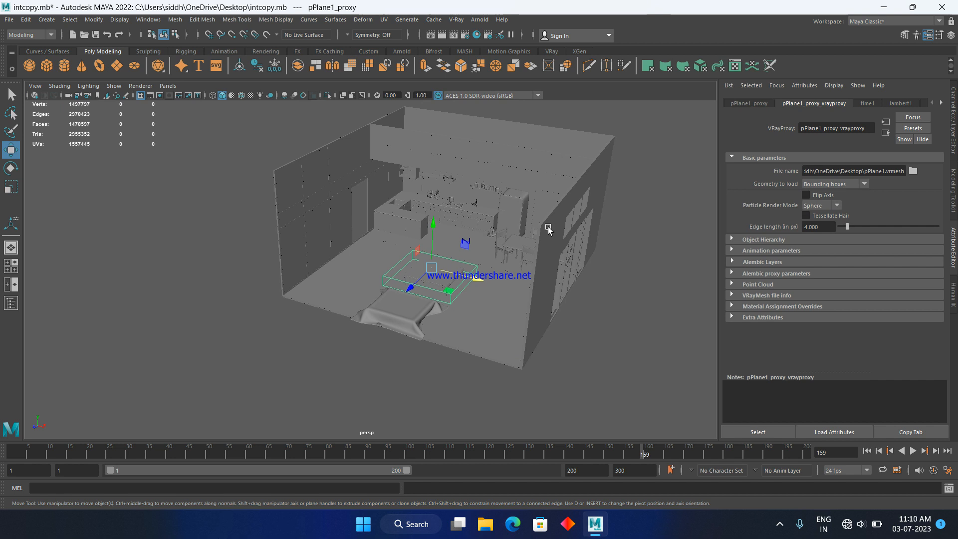
pyautogui.keyDown('alt'); pyautogui.moveTo(548, 228); pyautogui.dragTo(467, 261, button='middle'); pyautogui.keyUp('alt')
# - Set the renderer to V-Ray and create a V-Ray sun and sky in the environment overrides
pyautogui.click(465, 35)
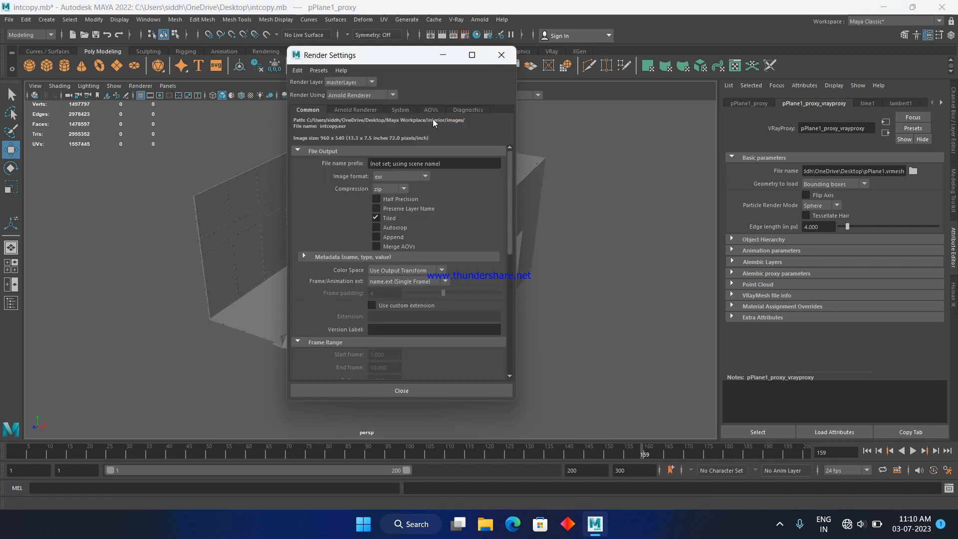
pyautogui.click(369, 95)
pyautogui.click(358, 121)
pyautogui.click(431, 109)
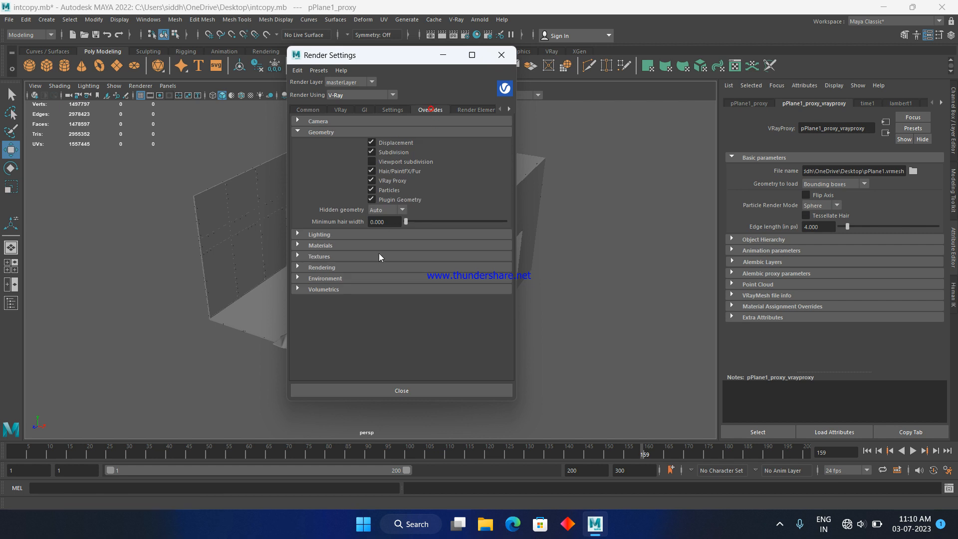
pyautogui.click(348, 278)
pyautogui.click(370, 302)
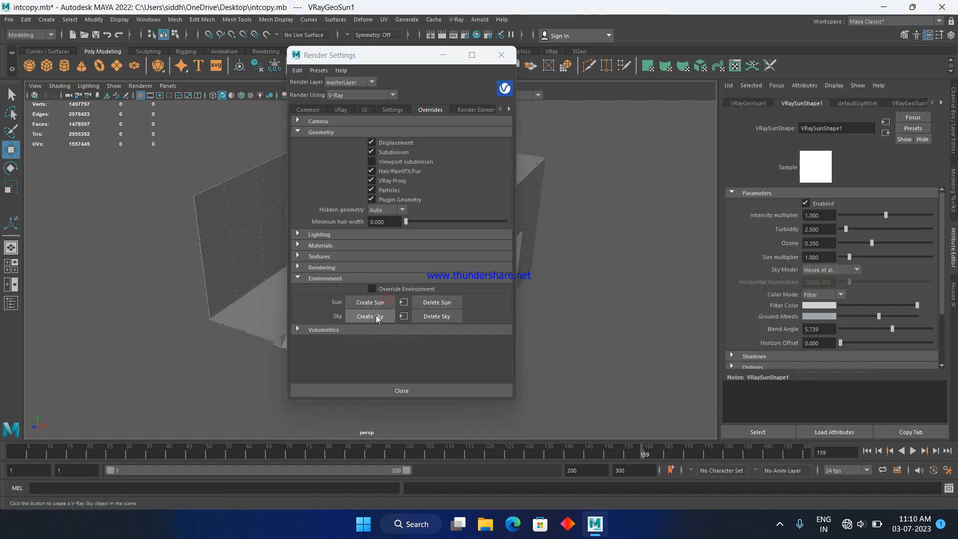
pyautogui.click(375, 315)
pyautogui.click(501, 55)
# - Enable the V-Ray Physical camera attributes on the perspective view's camera
pyautogui.click(35, 86)
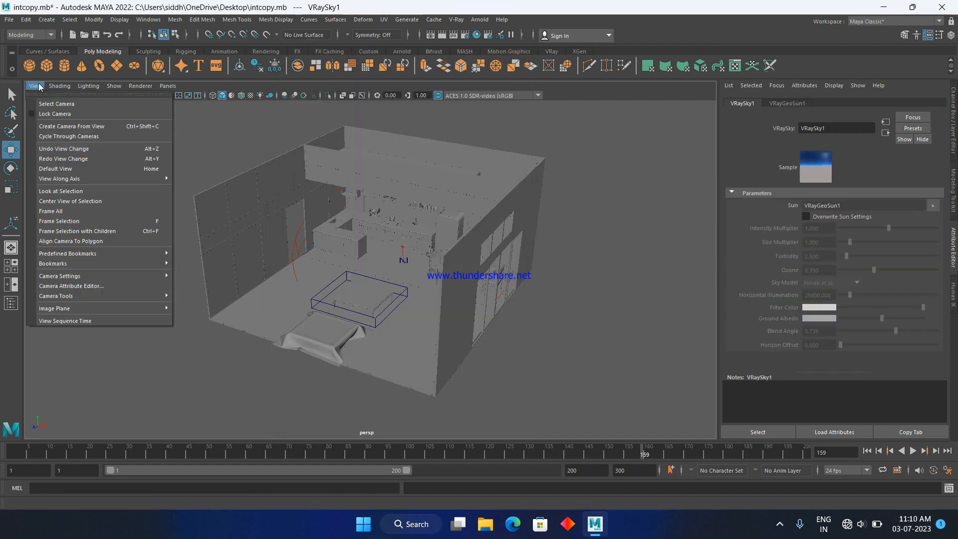
pyautogui.click(75, 286)
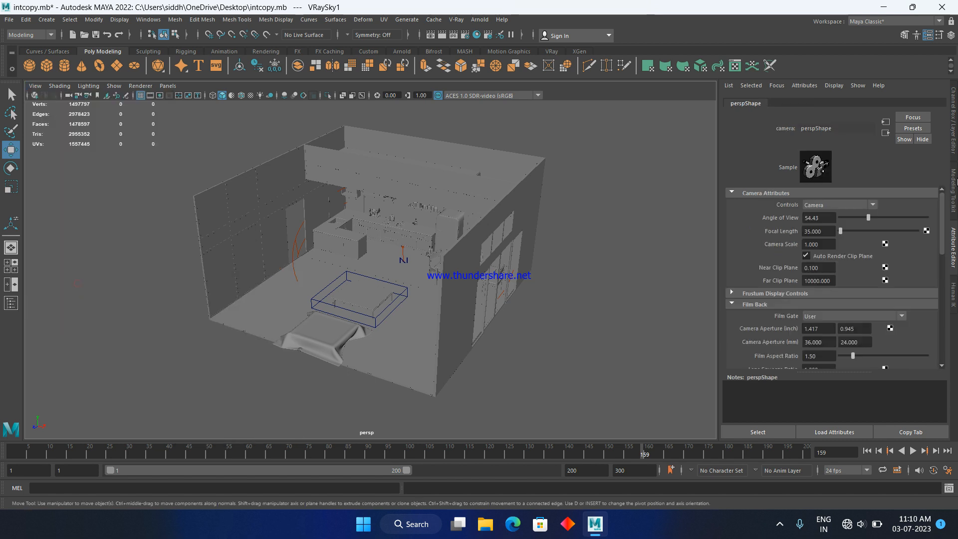
pyautogui.click(817, 86)
pyautogui.moveTo(813, 125)
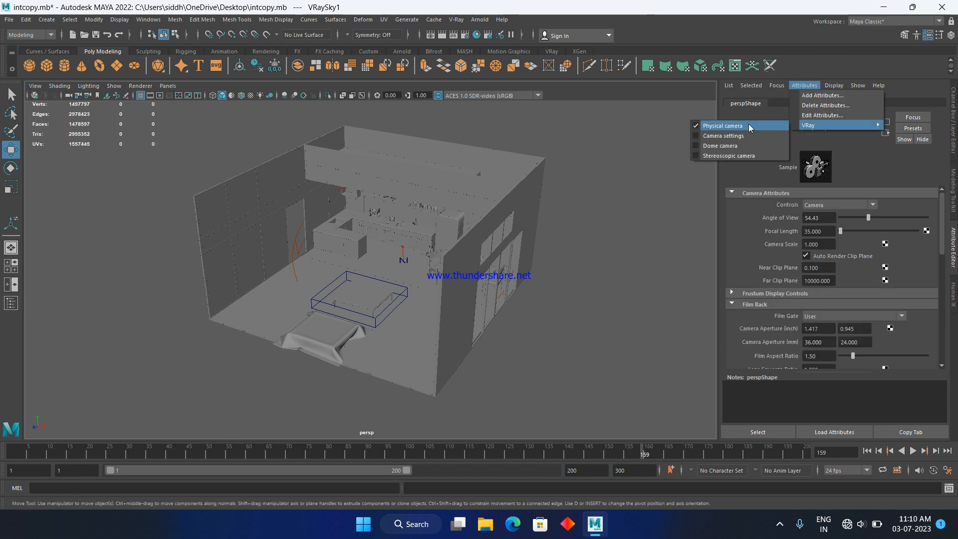
pyautogui.click(748, 126)
# - Select the proxy over the low table and load its full geometry, followed by its preview geometry, to compare the display modes
pyautogui.click(355, 318)
pyautogui.click(357, 319)
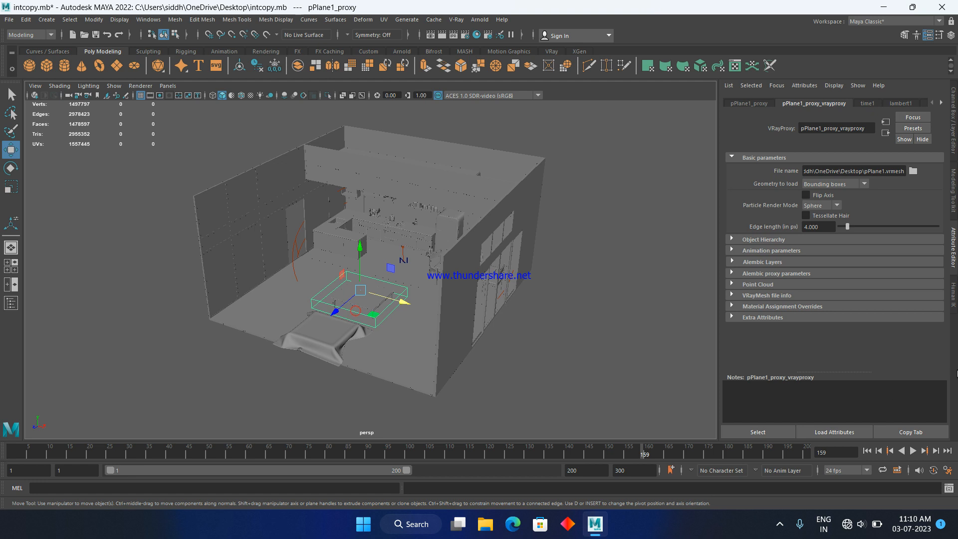
pyautogui.click(838, 184)
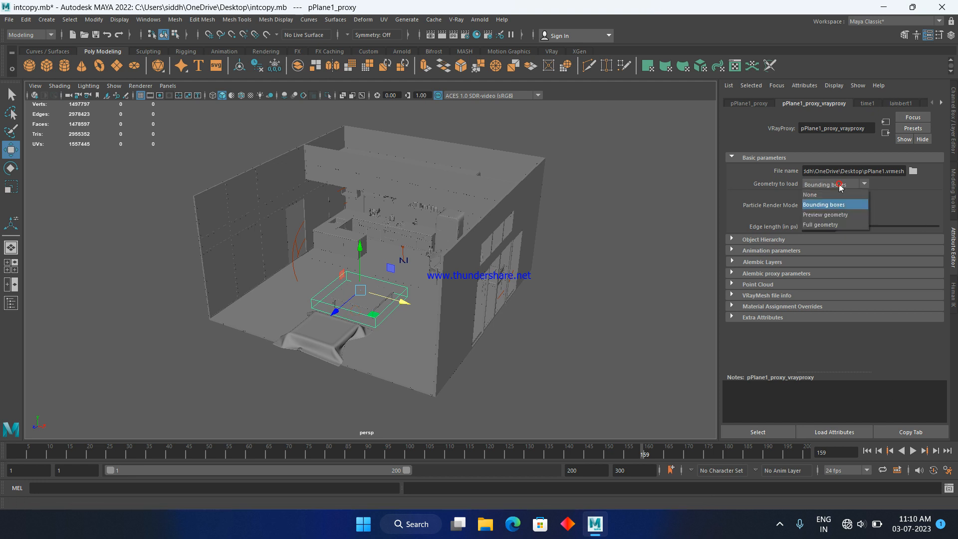
pyautogui.click(840, 224)
pyautogui.scroll(5, 377, 242)
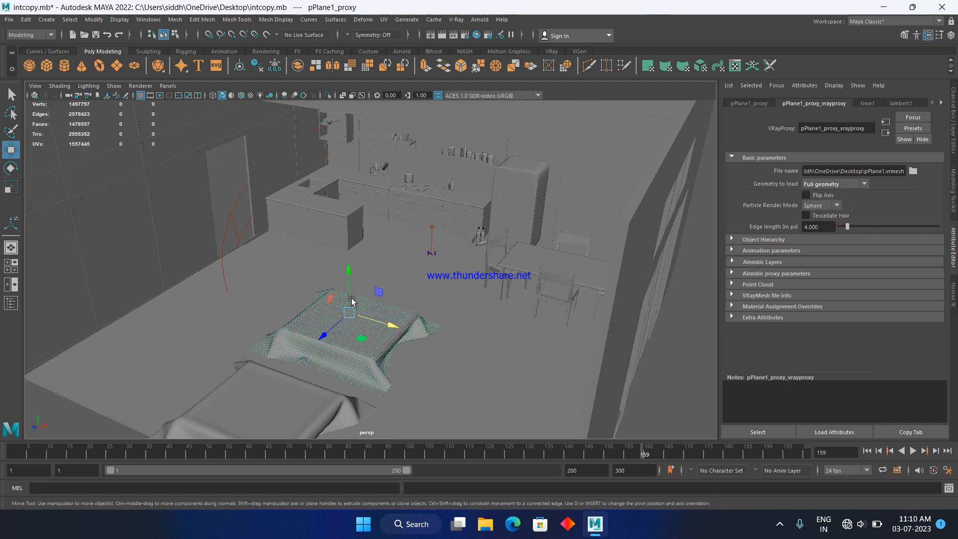
pyautogui.scroll(2, 384, 260)
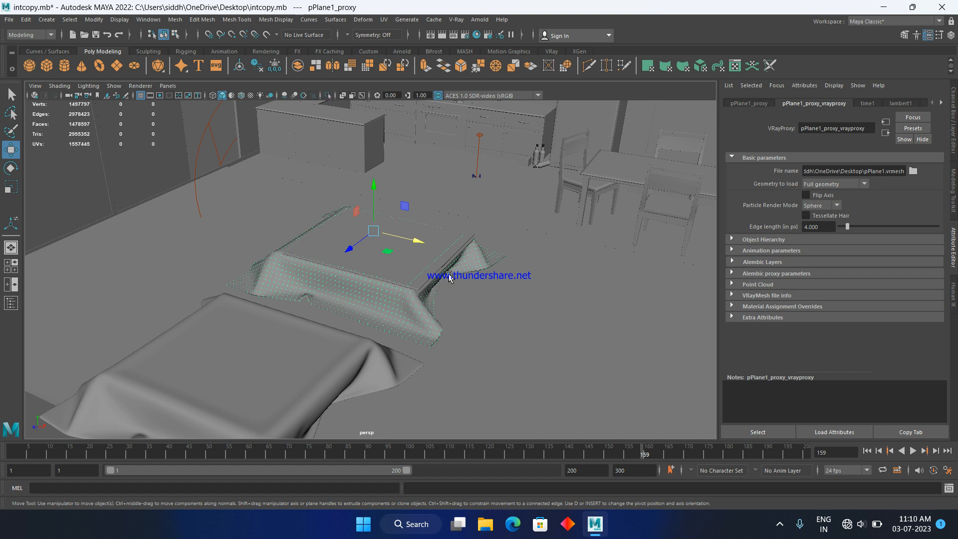
pyautogui.click(835, 185)
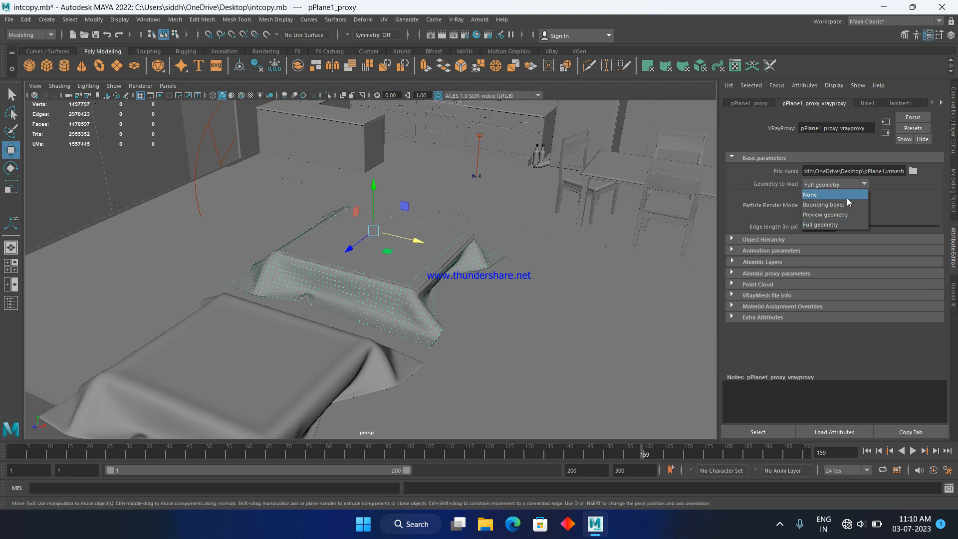
pyautogui.click(851, 215)
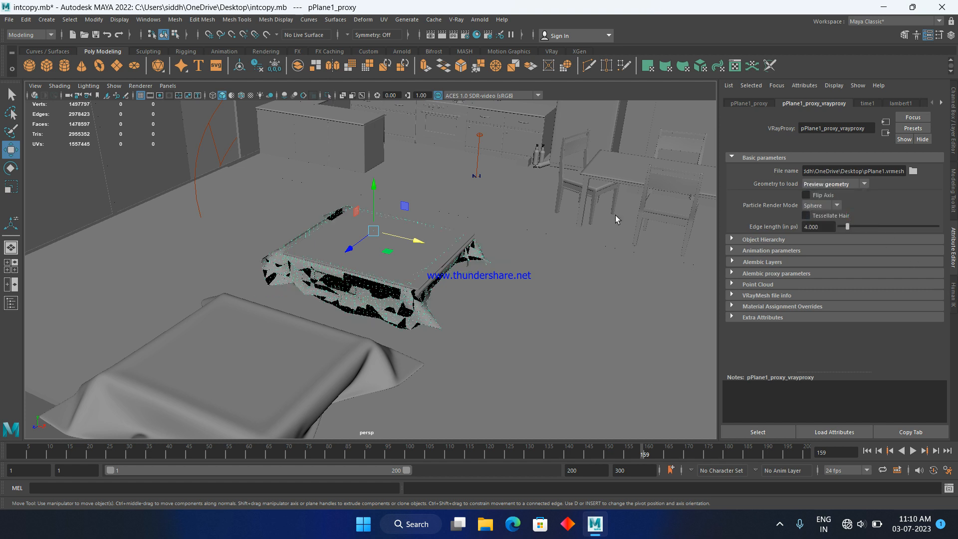
# - Move the preview-geometry proxy about 11.82 units along Z, start a V-Ray viewport render, and undo the move
pyautogui.moveTo(353, 246); pyautogui.dragTo(296, 285)
pyautogui.click(35, 95)
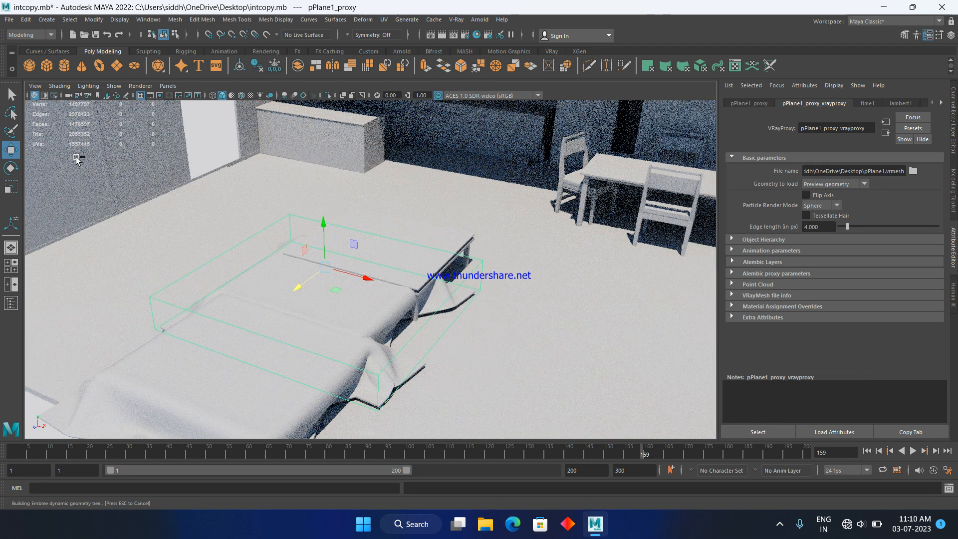
pyautogui.hotkey('ctrl', 'z')
# - Set the proxy's geometry to load to Bounding boxes and stop the viewport render
pyautogui.click(853, 185)
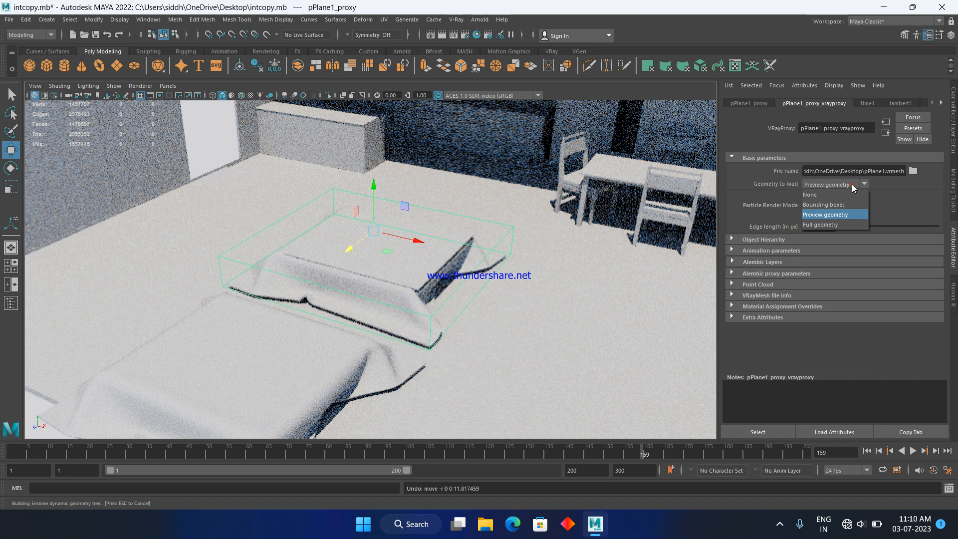
pyautogui.click(828, 204)
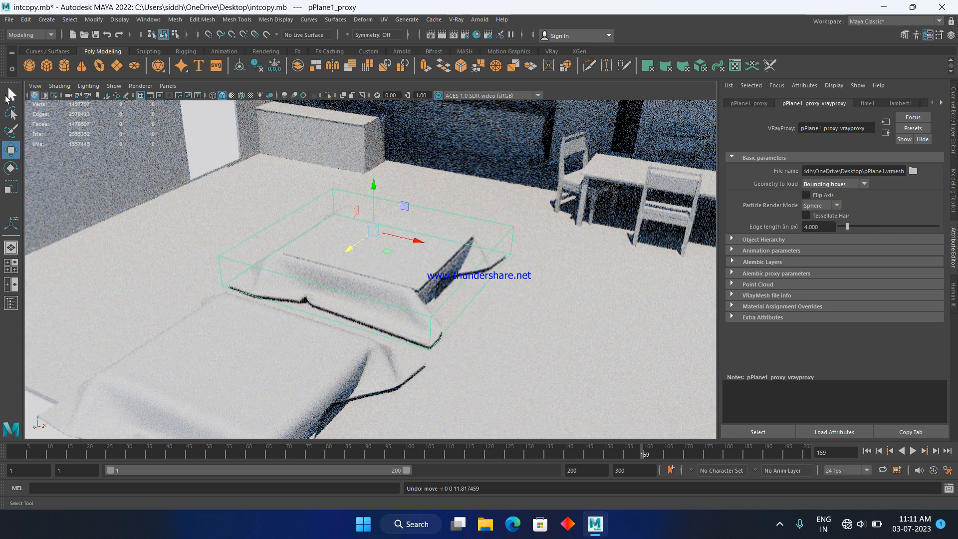
pyautogui.click(35, 95)
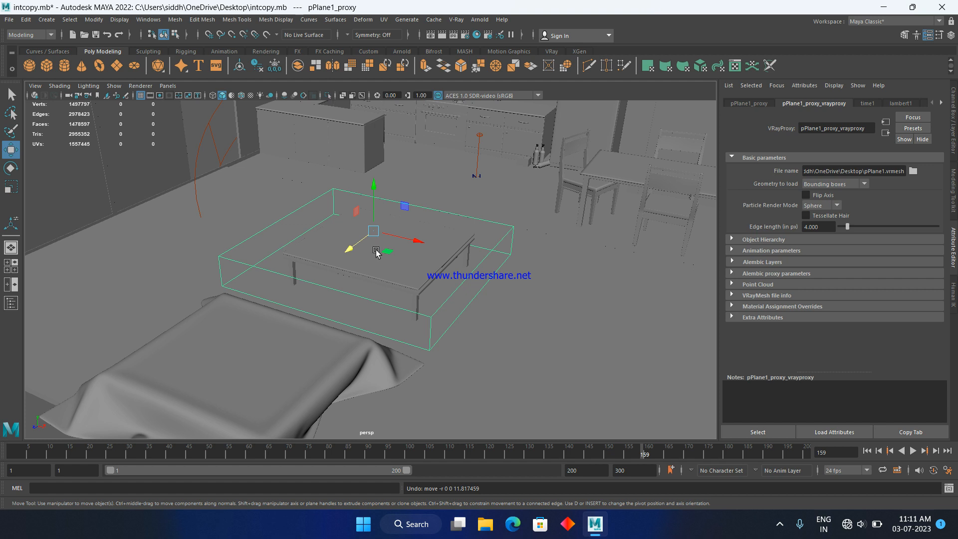
# - Switch to the FX menu set and open the effects assets in the Content Browser
pyautogui.click(25, 35)
pyautogui.click(11, 76)
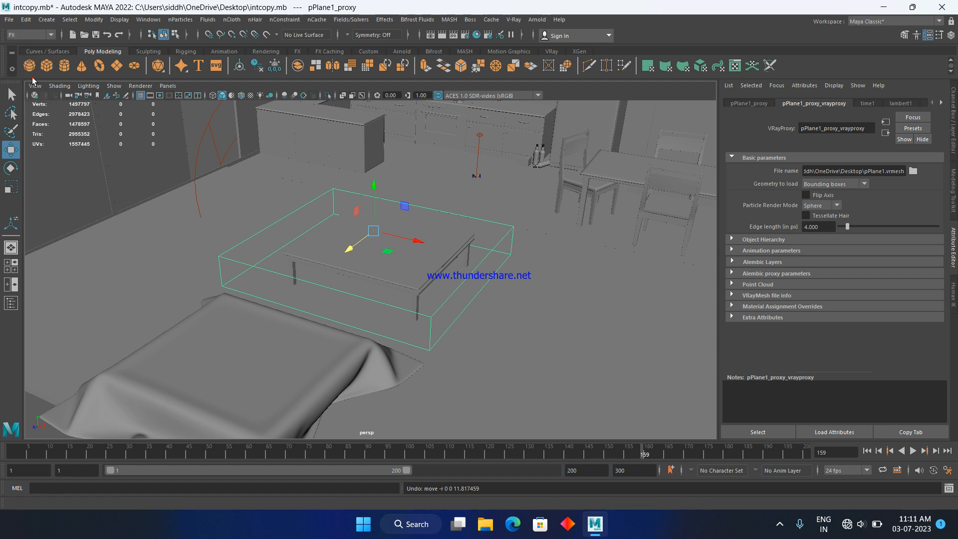
pyautogui.click(391, 20)
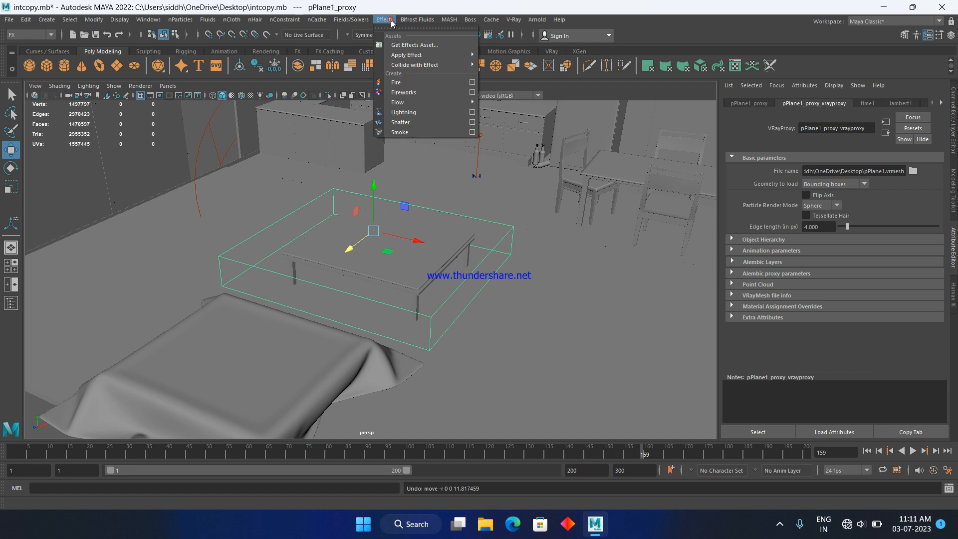
pyautogui.click(416, 45)
pyautogui.moveTo(287, 89); pyautogui.dragTo(652, 41)
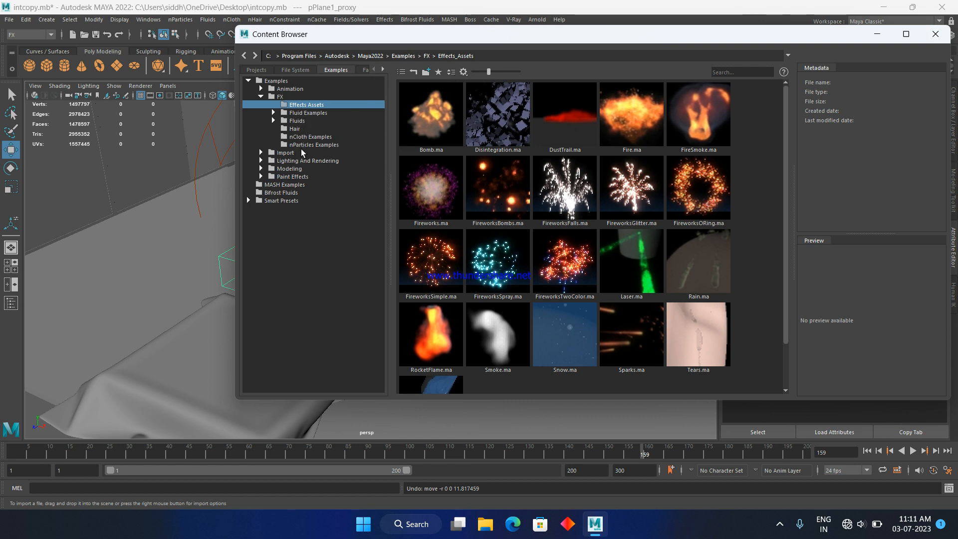
# - Choose the hamburgerWithLettuce brush from the FoodMesh Paint Effects examples and minimise the Content Browser
pyautogui.doubleClick(290, 177)
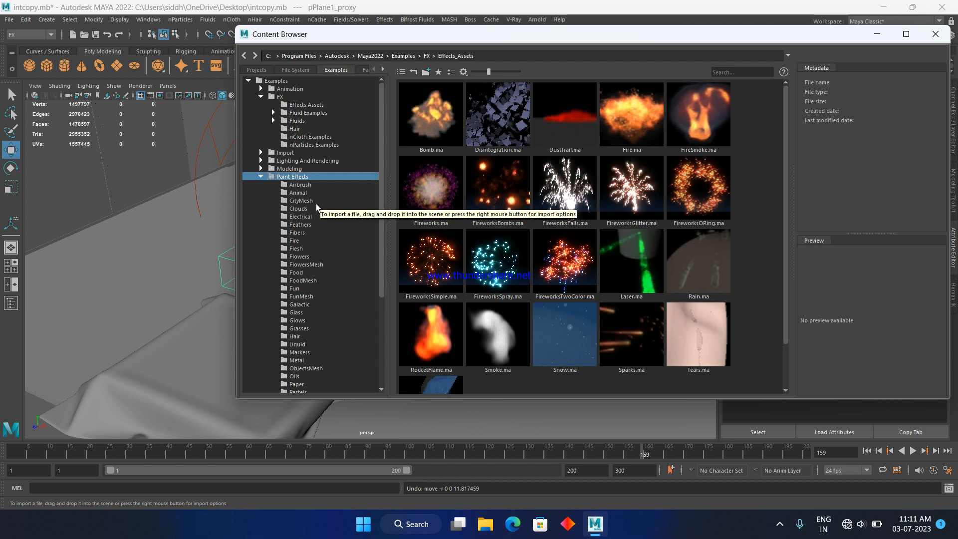
pyautogui.scroll(-1, 309, 267)
pyautogui.click(315, 256)
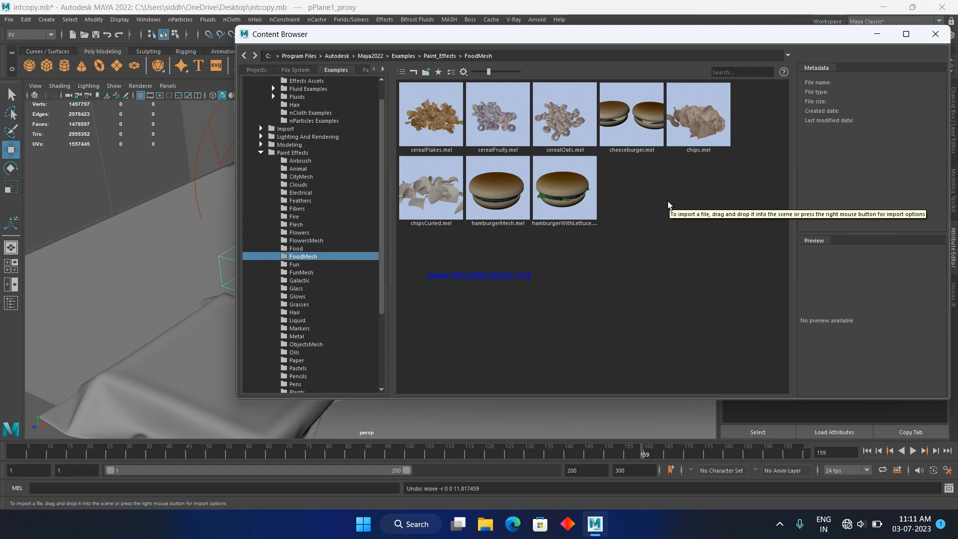
pyautogui.click(573, 180)
pyautogui.rightClick(572, 179)
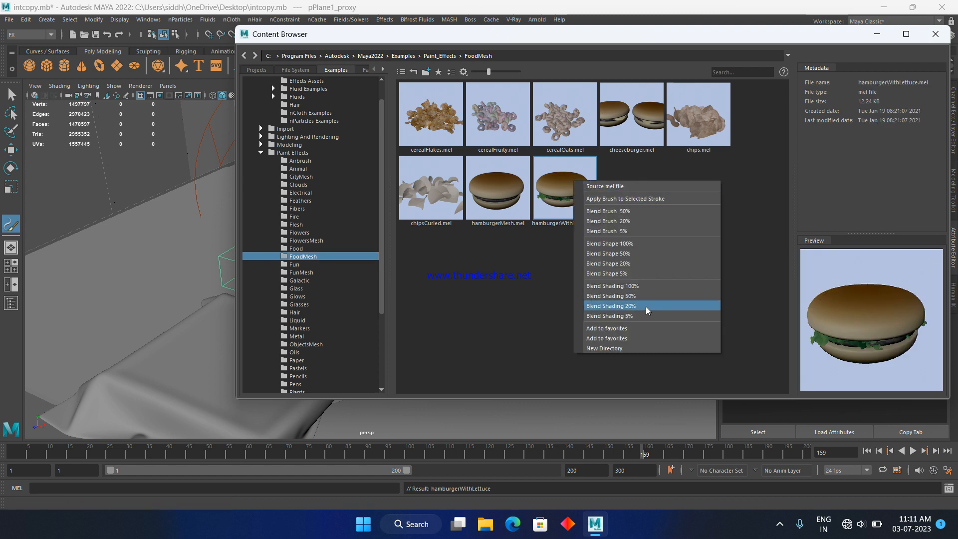
pyautogui.click(663, 199)
pyautogui.click(877, 34)
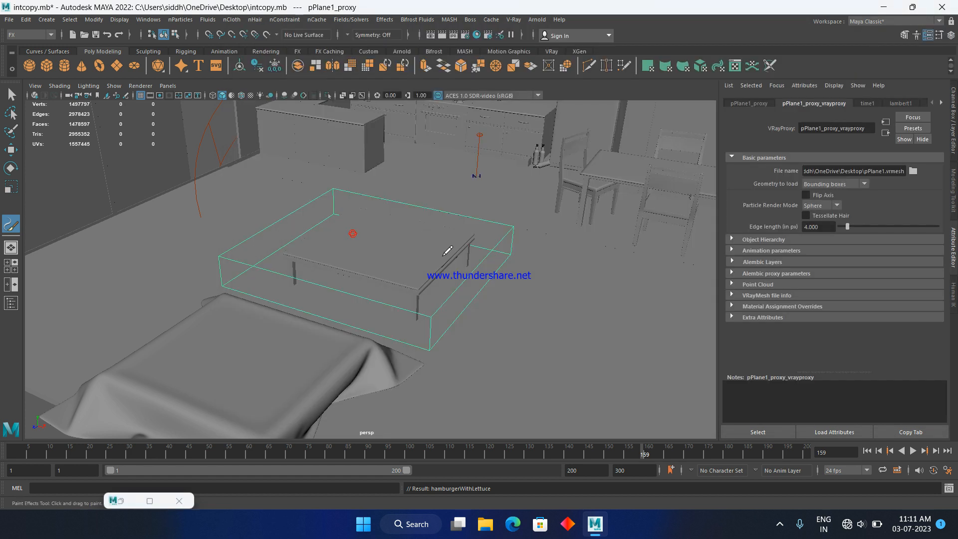
# - Paint a short hamburger stroke in the empty area outside the room, in front of the draped cloth
pyautogui.scroll(-5, 439, 264)
pyautogui.keyDown('alt'); pyautogui.moveTo(401, 319); pyautogui.dragTo(484, 251); pyautogui.keyUp('alt')
pyautogui.keyDown('alt'); pyautogui.moveTo(387, 283); pyautogui.dragTo(393, 293); pyautogui.keyUp('alt')
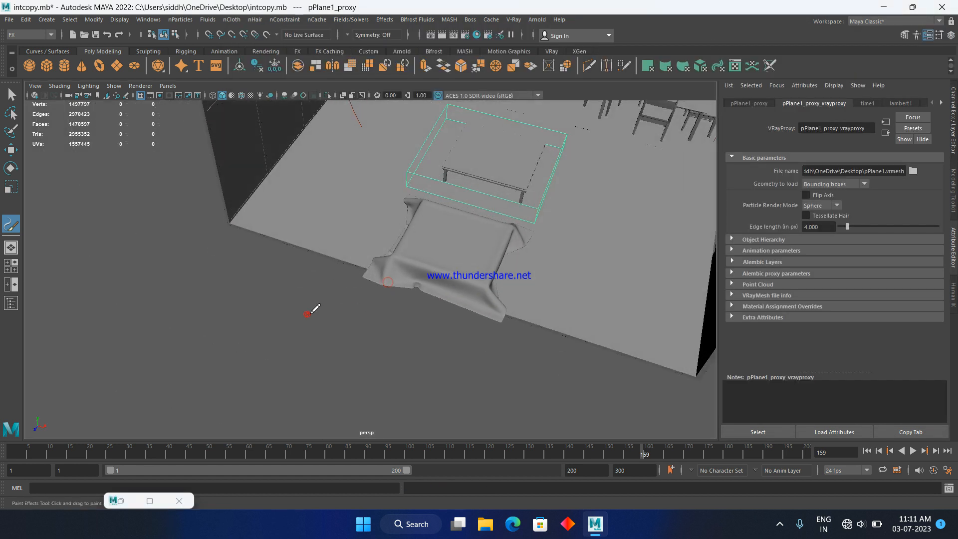
pyautogui.moveTo(308, 314); pyautogui.dragTo(350, 330)
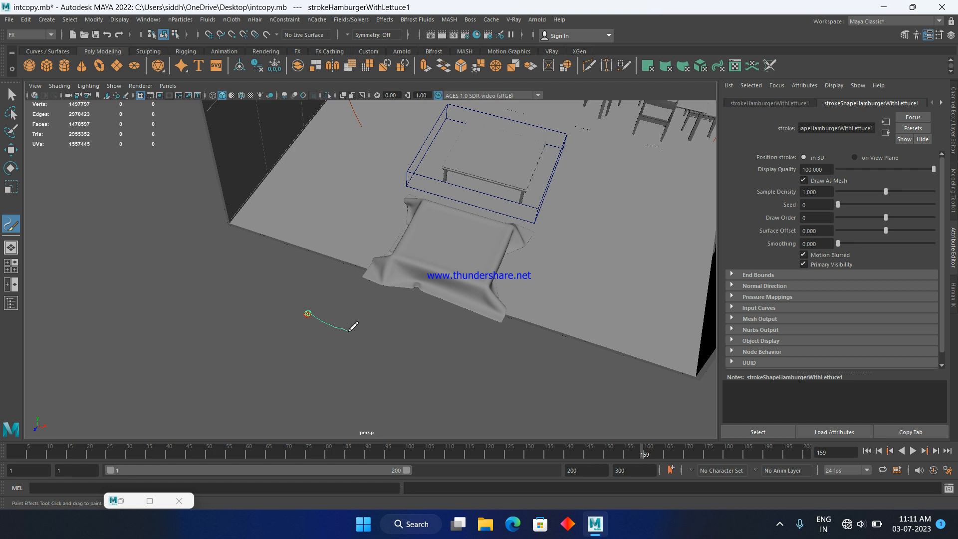
# - Frame the painted hamburger stroke and convert it from Paint Effects to polygons
pyautogui.press('f')
pyautogui.moveTo(179, 260)
pyautogui.keyDown('alt'); pyautogui.mouseDown(button='middle')
pyautogui.moveTo(438, 276)
pyautogui.moveTo(414, 342)
pyautogui.mouseUp(button='middle'); pyautogui.keyUp('alt')
pyautogui.scroll(4, 435, 272)
pyautogui.press('w')
pyautogui.rightClick(361, 235)
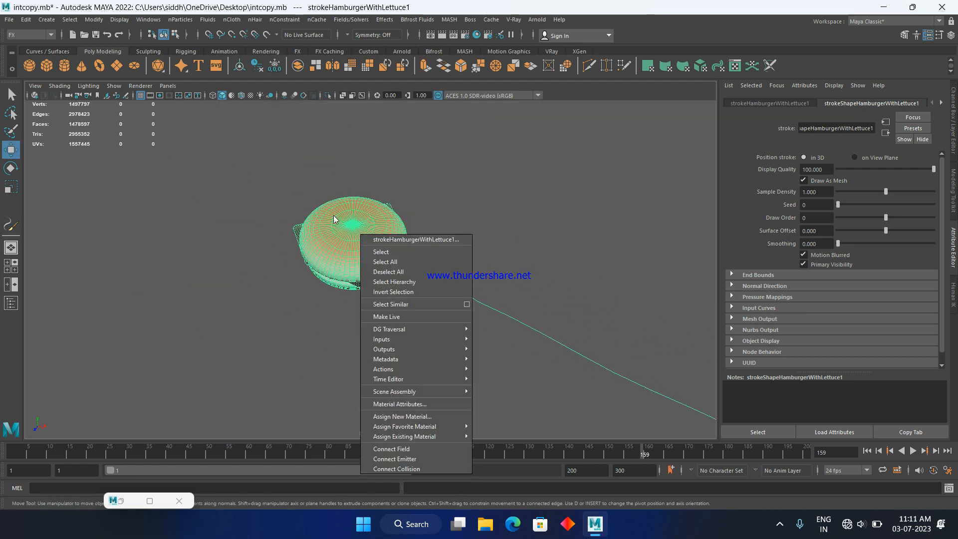
pyautogui.click(446, 184)
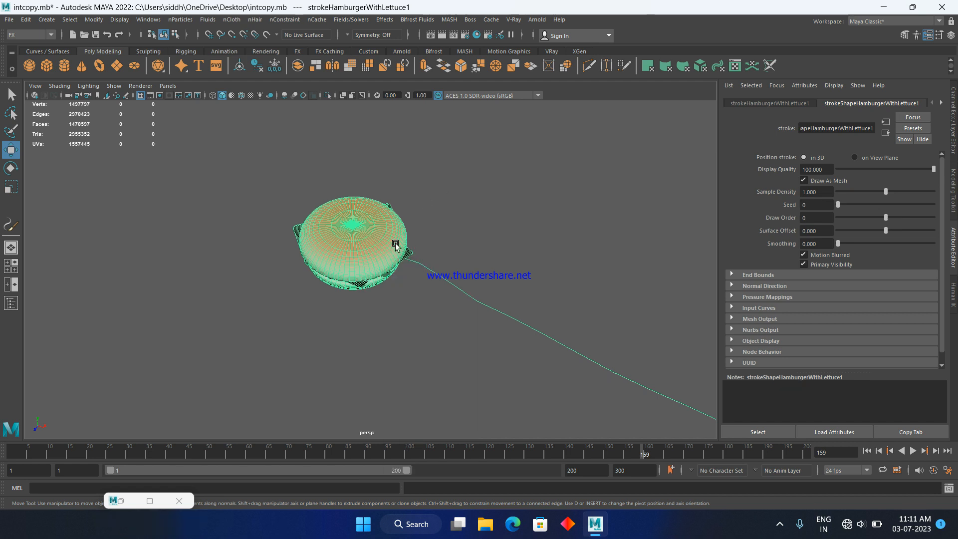
pyautogui.click(93, 19)
pyautogui.moveTo(133, 262)
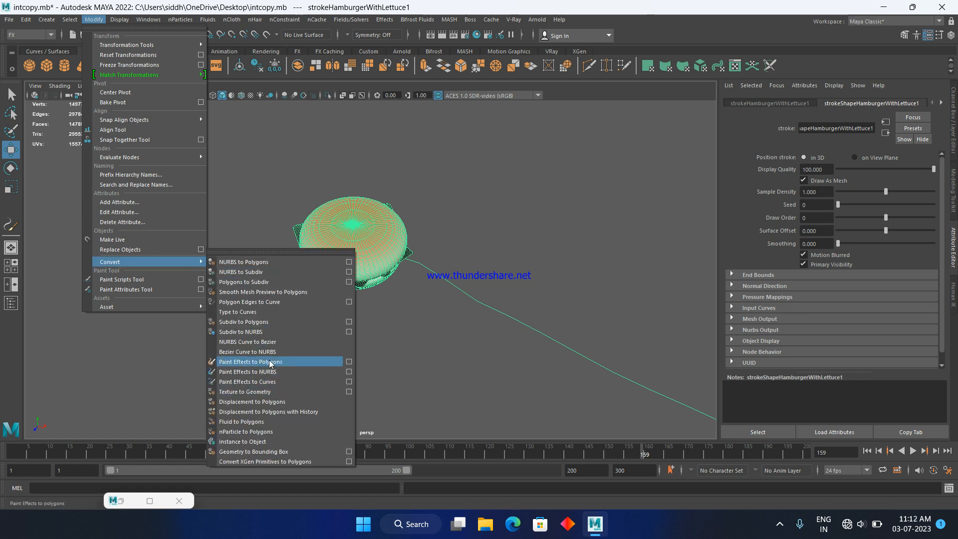
pyautogui.click(244, 363)
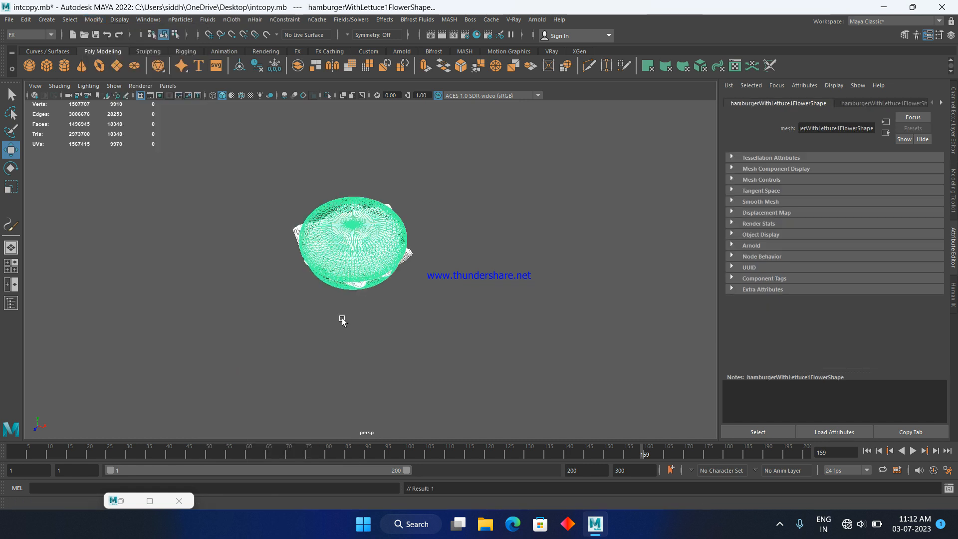
# - Select the hamburger's bun mesh and open the attributes of its Phong material
pyautogui.click(475, 307)
pyautogui.click(385, 257)
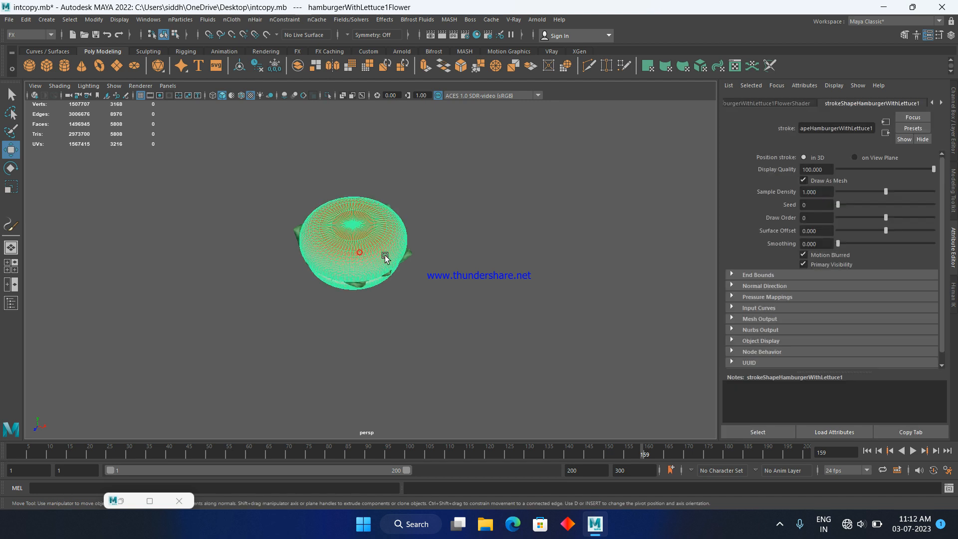
pyautogui.moveTo(384, 221); pyautogui.dragTo(177, 175, button='right')
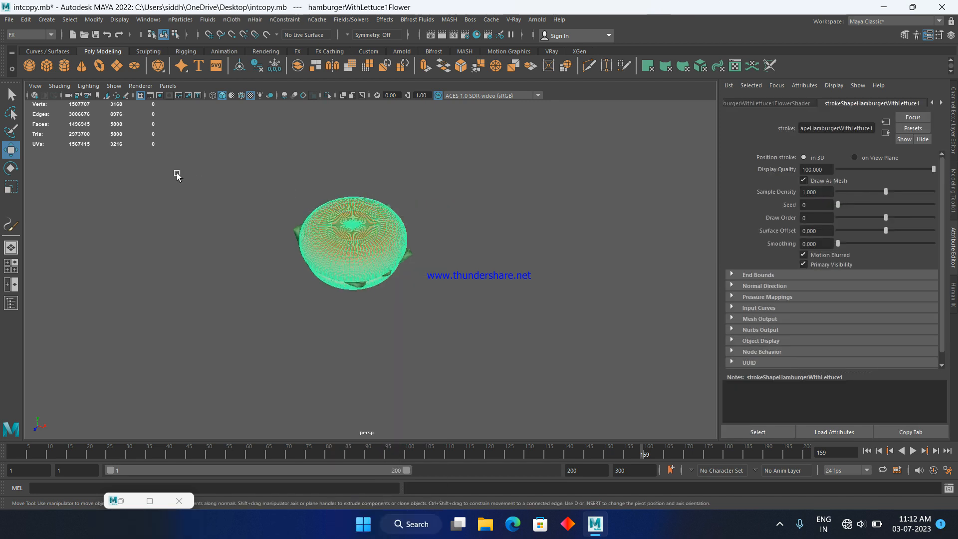
pyautogui.click(177, 176)
pyautogui.click(364, 214)
pyautogui.moveTo(355, 207); pyautogui.dragTo(353, 453, button='right')
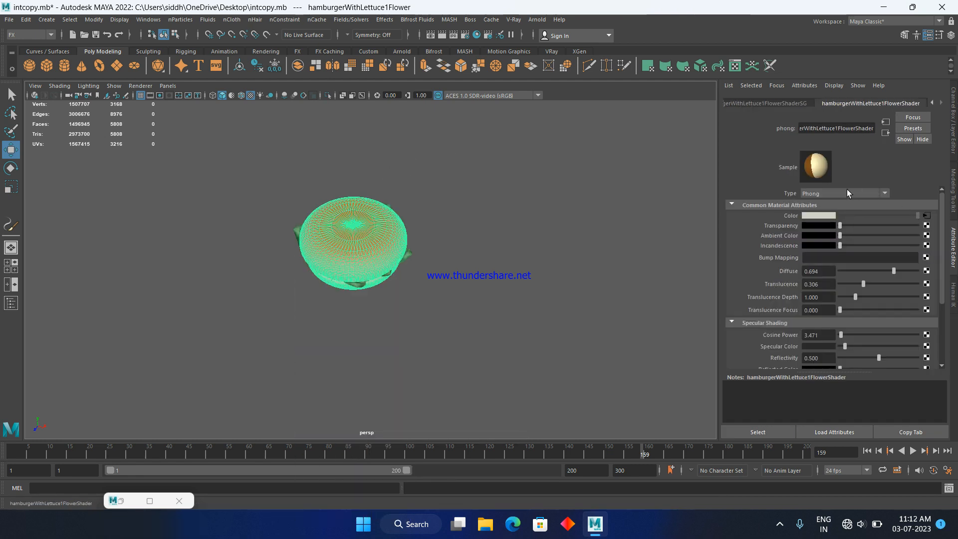
# - Change the bun's material type to VRay Mtl and deselect the mesh
pyautogui.click(851, 192)
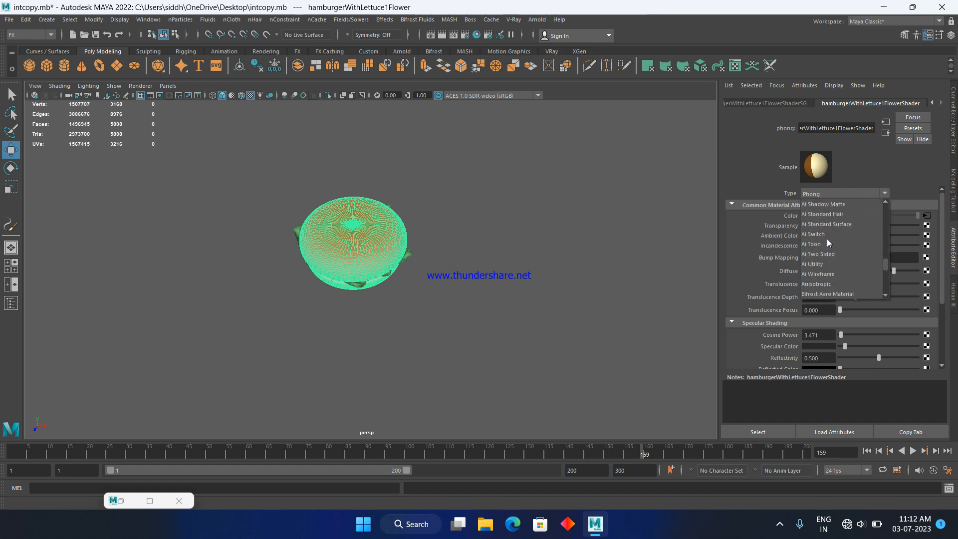
pyautogui.scroll(8, 826, 238)
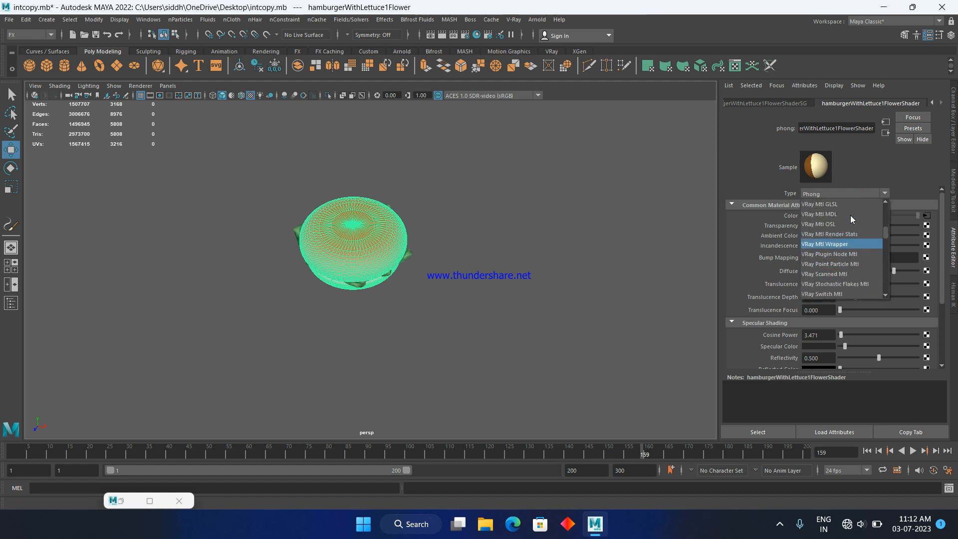
pyautogui.scroll(1, 845, 220)
pyautogui.click(830, 217)
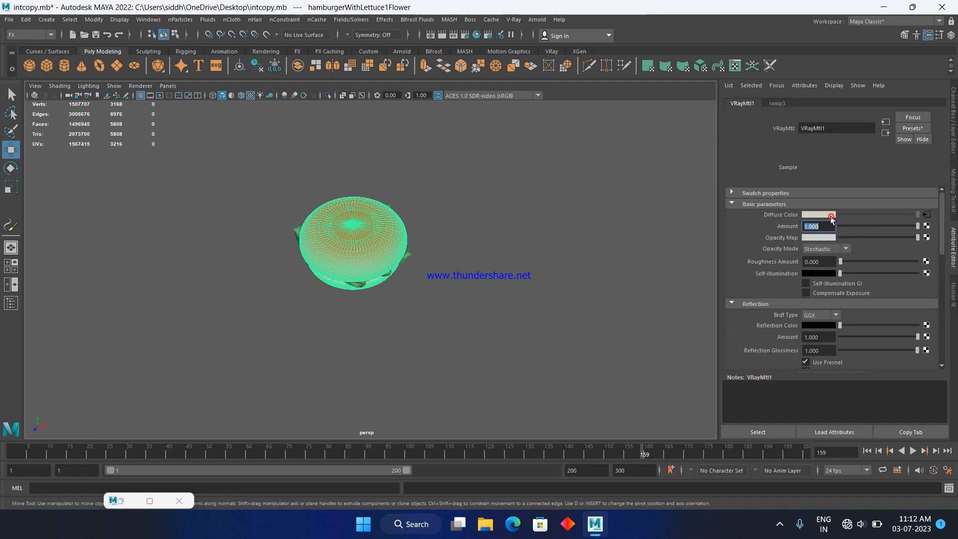
pyautogui.click(582, 252)
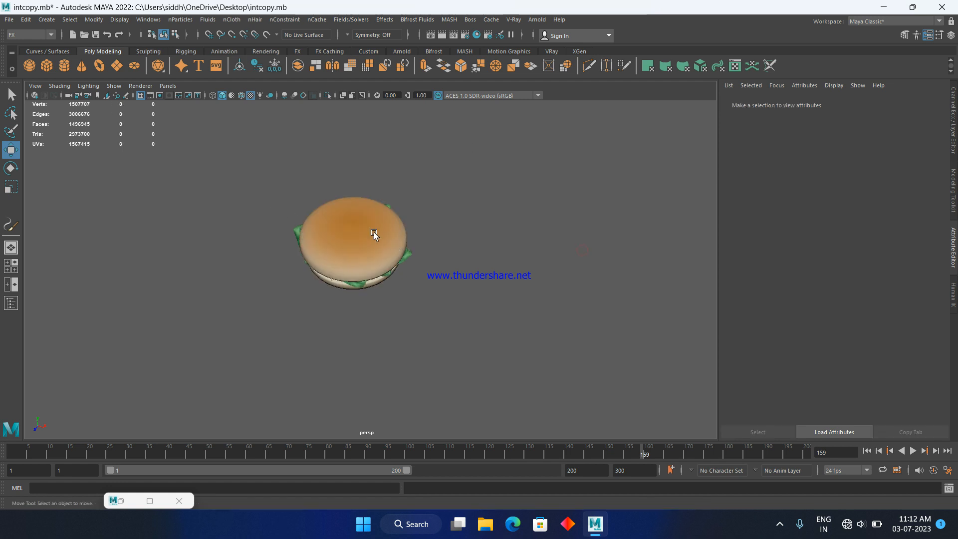
# - Select the bun again and open its V-Ray material attributes
pyautogui.click(373, 232)
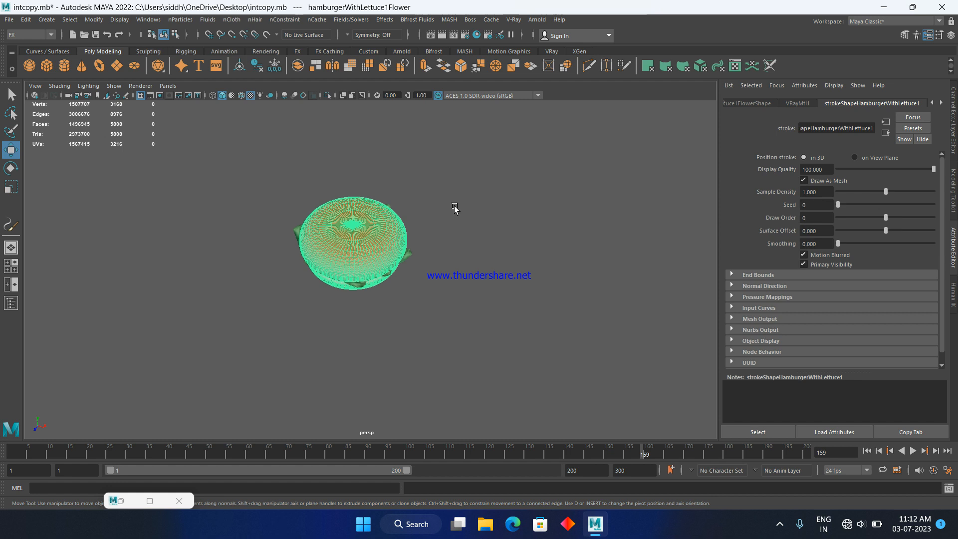
pyautogui.click(454, 233)
pyautogui.click(347, 241)
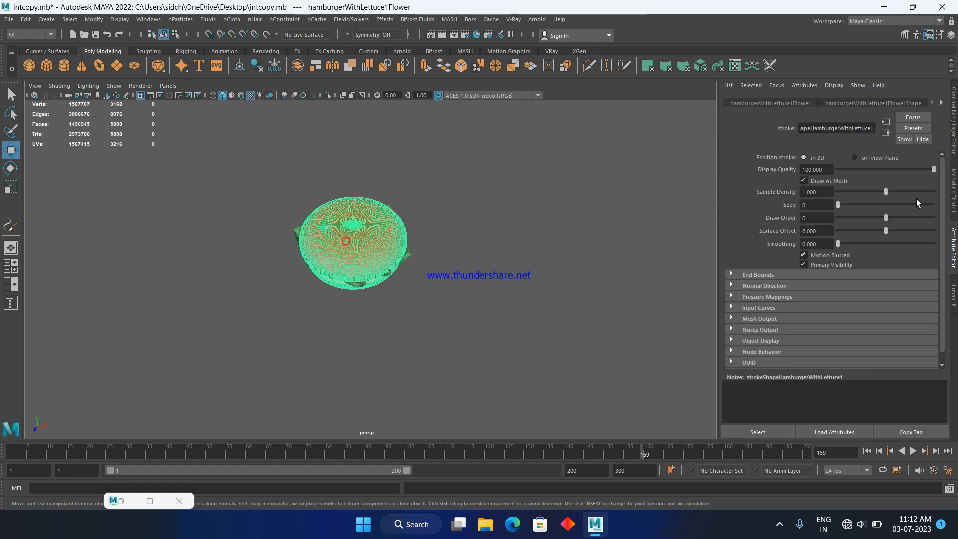
pyautogui.click(944, 103)
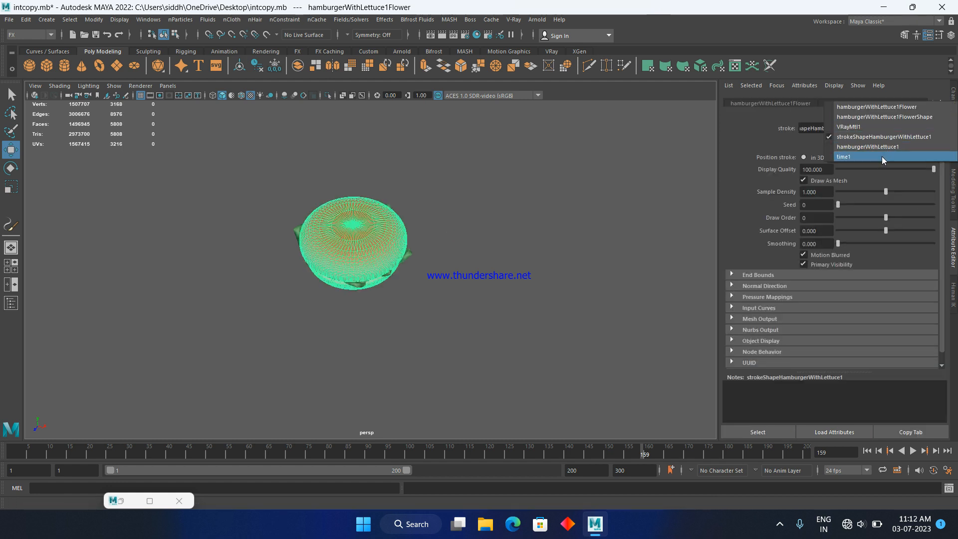
pyautogui.click(872, 125)
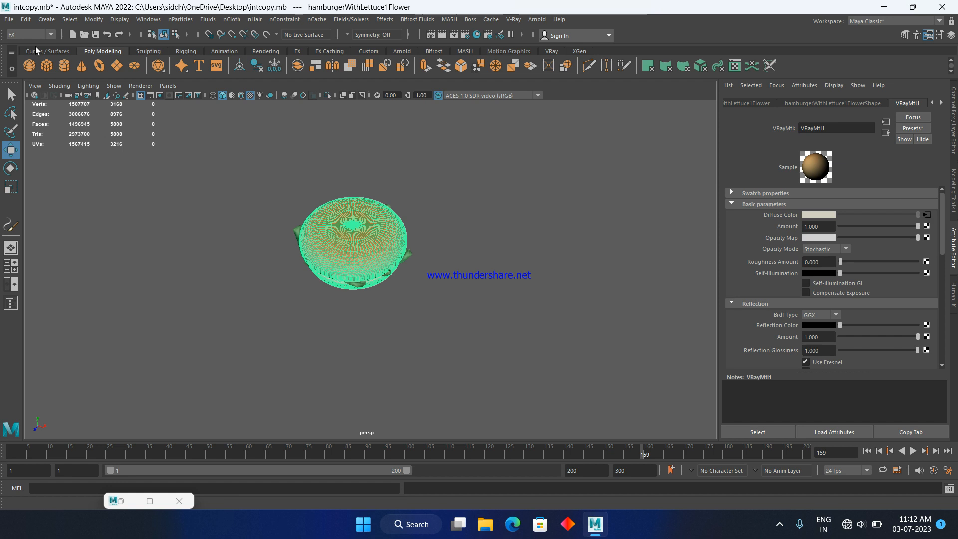
# - Delete the hamburger's bun mesh and select the remaining lettuce mesh
pyautogui.press('Delete')
pyautogui.click(368, 257)
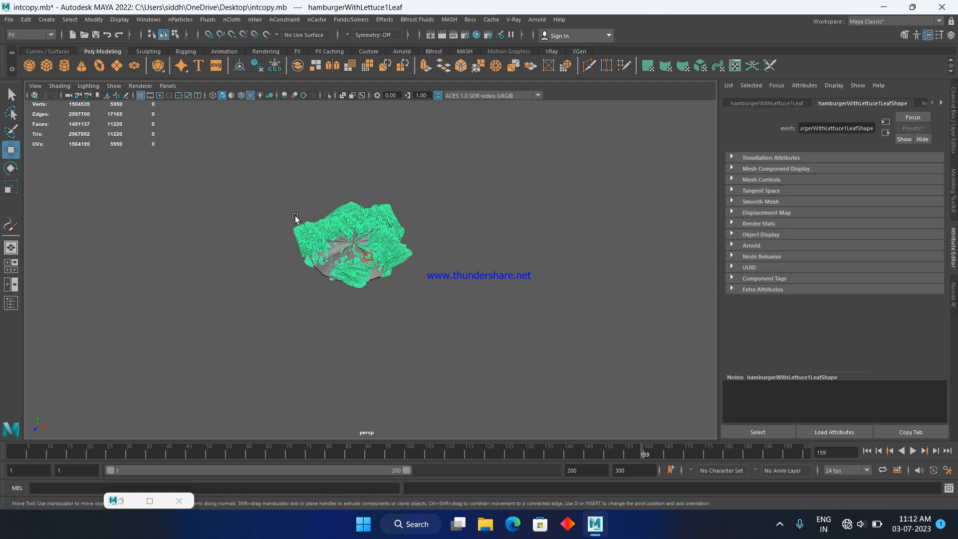
pyautogui.press('f')
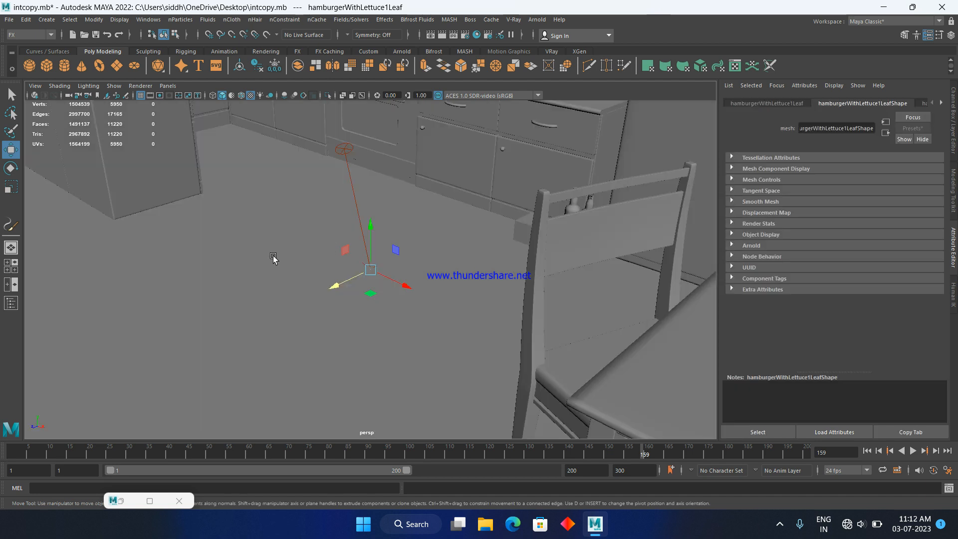
# - Select the room's floor surface and apply V-Ray displacement to it with the multiple VRayDisplacement option
pyautogui.click(275, 247)
pyautogui.press('f')
pyautogui.keyDown('alt'); pyautogui.moveTo(375, 248); pyautogui.dragTo(294, 269); pyautogui.keyUp('alt')
pyautogui.keyDown('alt'); pyautogui.moveTo(289, 243); pyautogui.dragTo(242, 221); pyautogui.keyUp('alt')
pyautogui.click(308, 301)
pyautogui.click(394, 287)
pyautogui.keyDown('alt'); pyautogui.moveTo(394, 287); pyautogui.dragTo(320, 280); pyautogui.keyUp('alt')
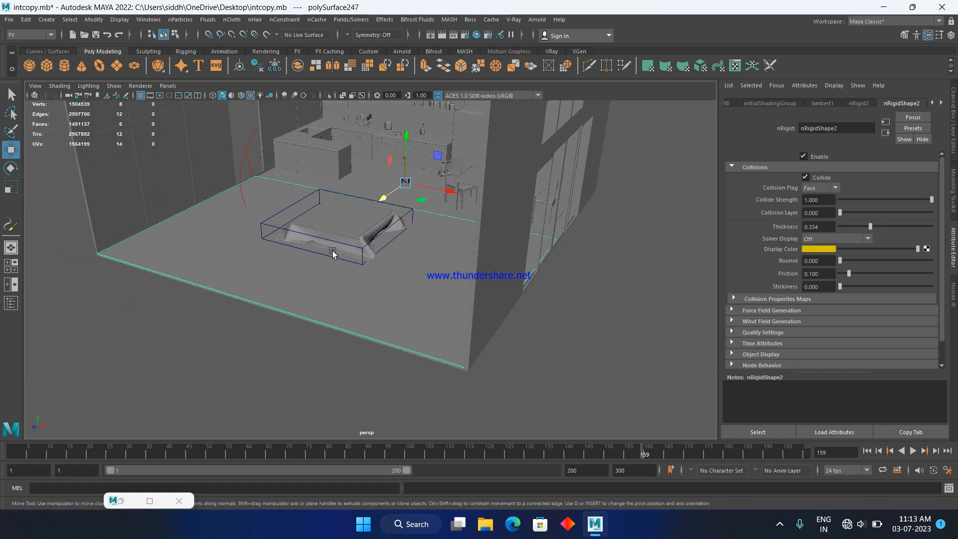
pyautogui.click(47, 19)
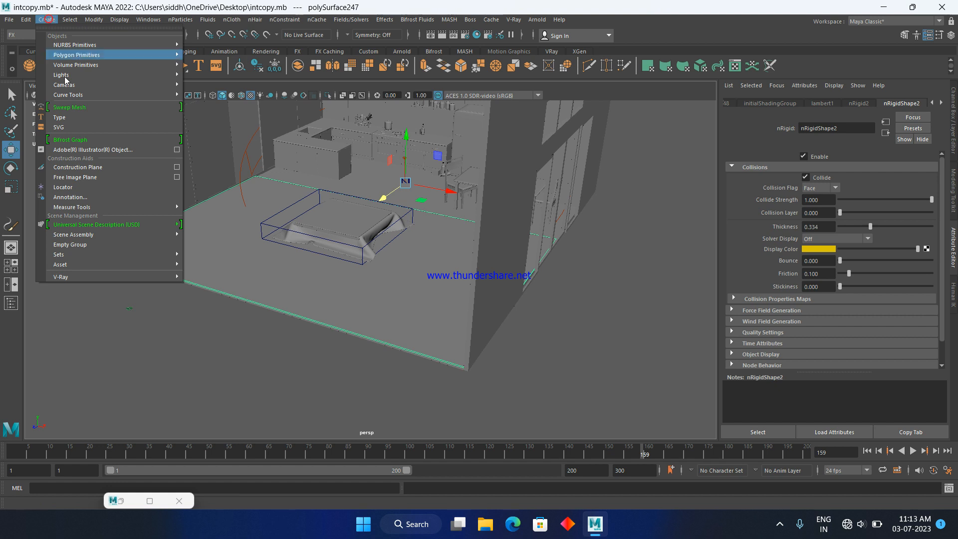
pyautogui.moveTo(115, 276)
pyautogui.moveTo(265, 474)
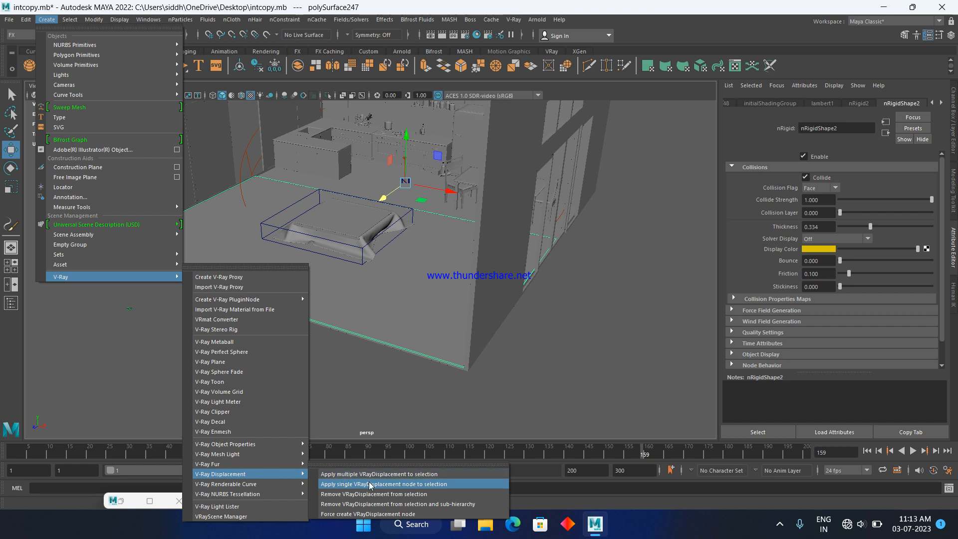
pyautogui.click(396, 473)
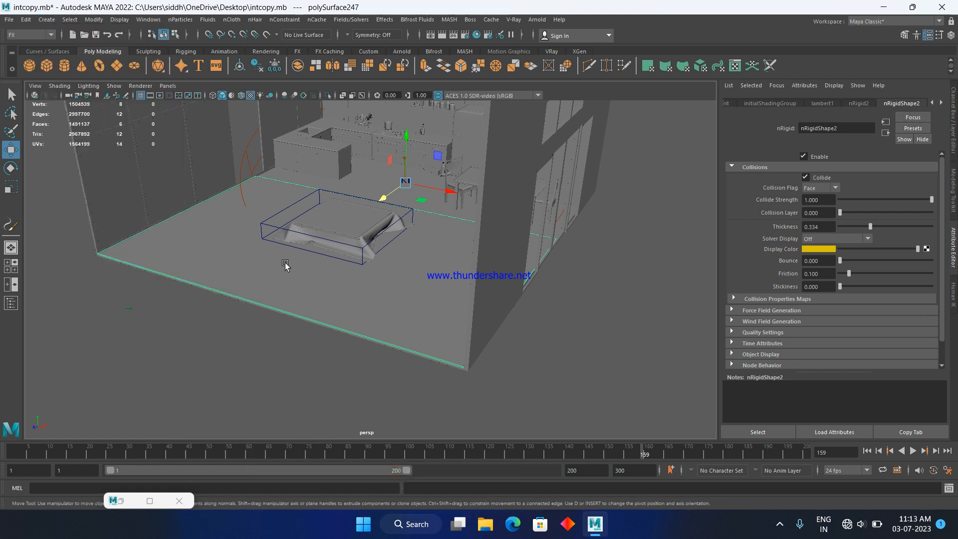
# - Connect a File texture to the displacement texture of the floor's V-Ray displacement node
pyautogui.click(283, 365)
pyautogui.click(314, 297)
pyautogui.click(913, 101)
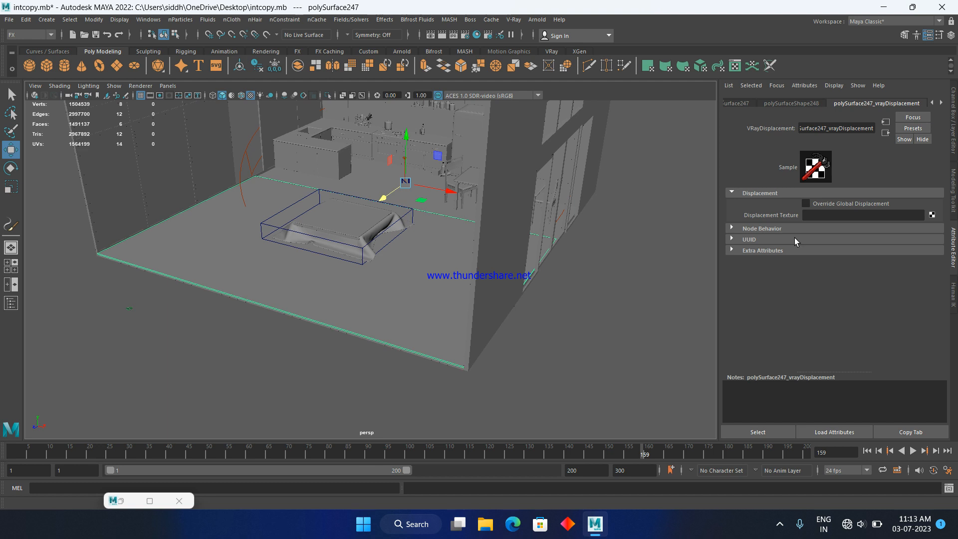
pyautogui.click(932, 215)
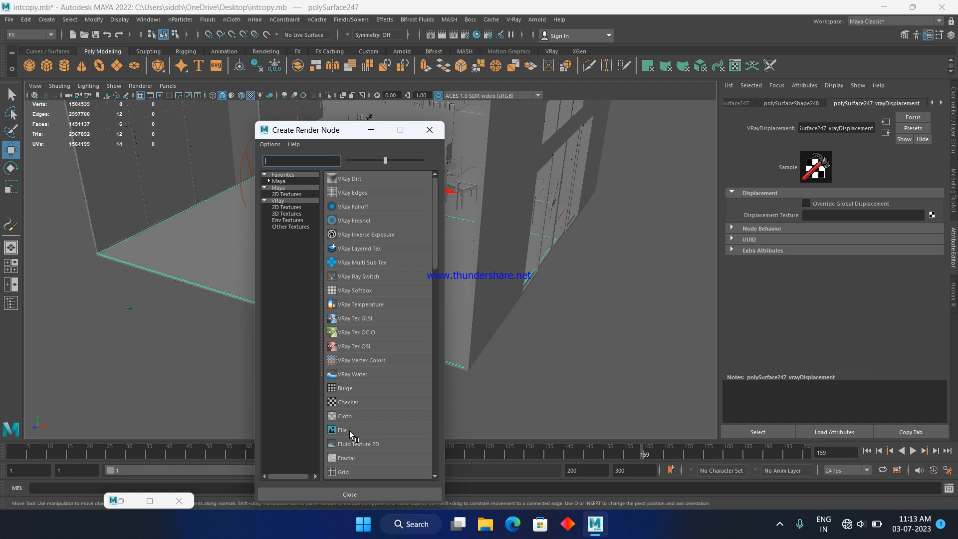
pyautogui.click(349, 430)
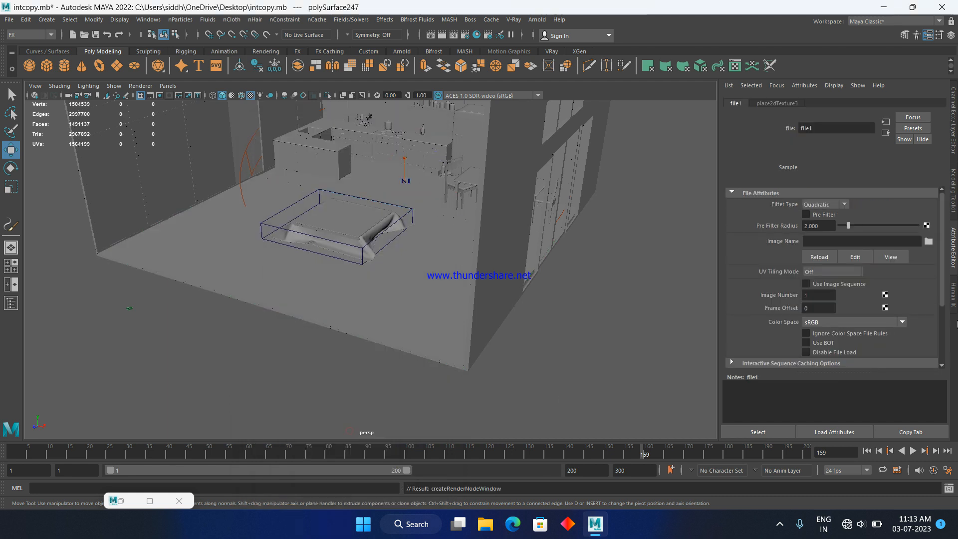
# - Load Metal25_met.jpg from F:\reference images as the image of the displacement File texture
pyautogui.click(928, 241)
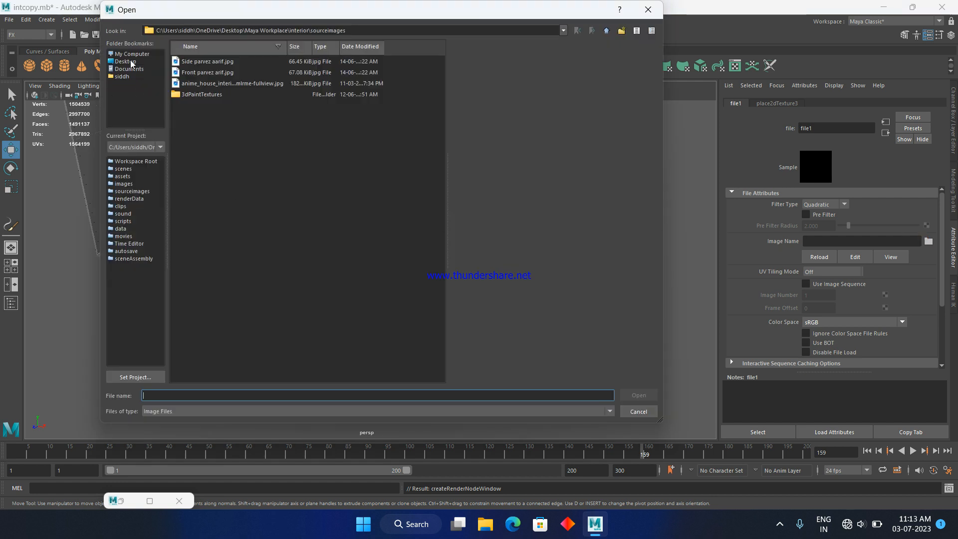
pyautogui.click(131, 54)
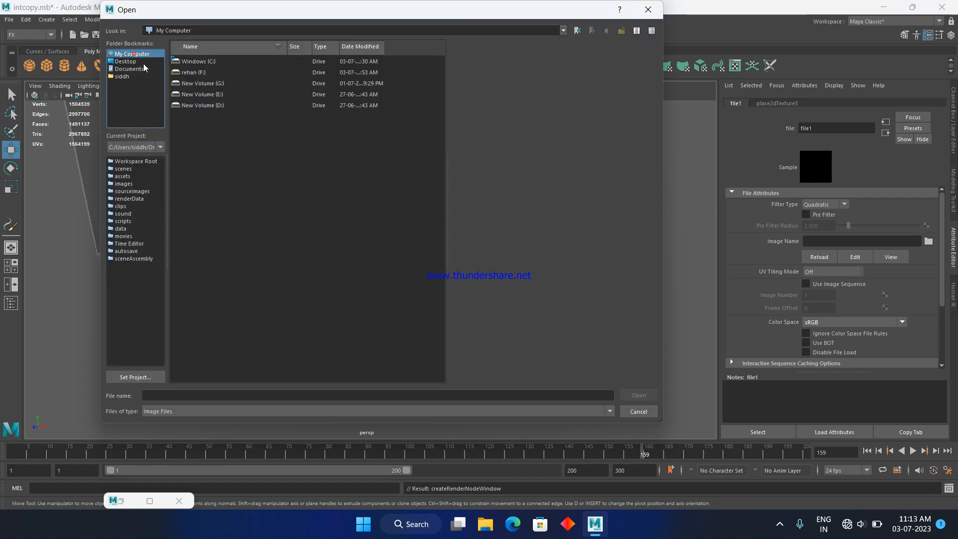
pyautogui.doubleClick(199, 72)
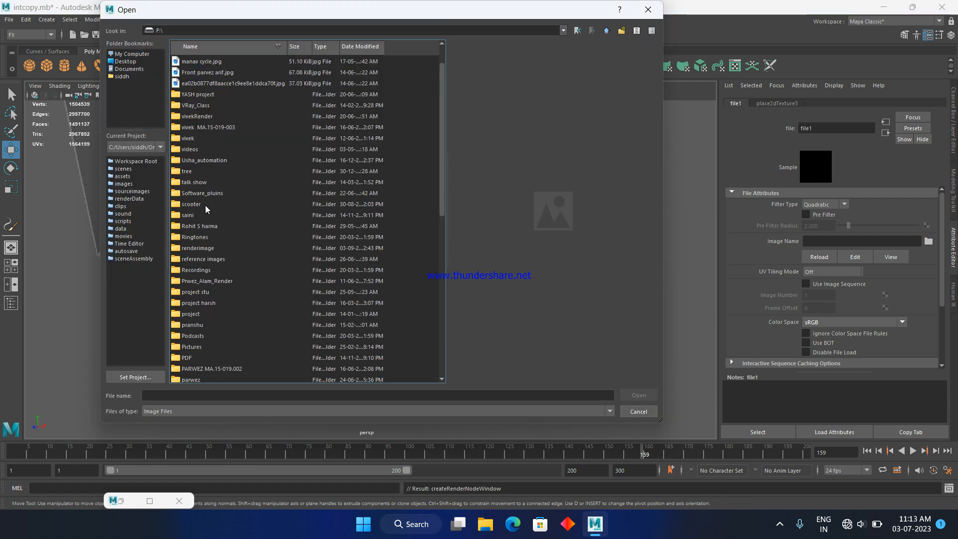
pyautogui.doubleClick(197, 259)
pyautogui.click(206, 150)
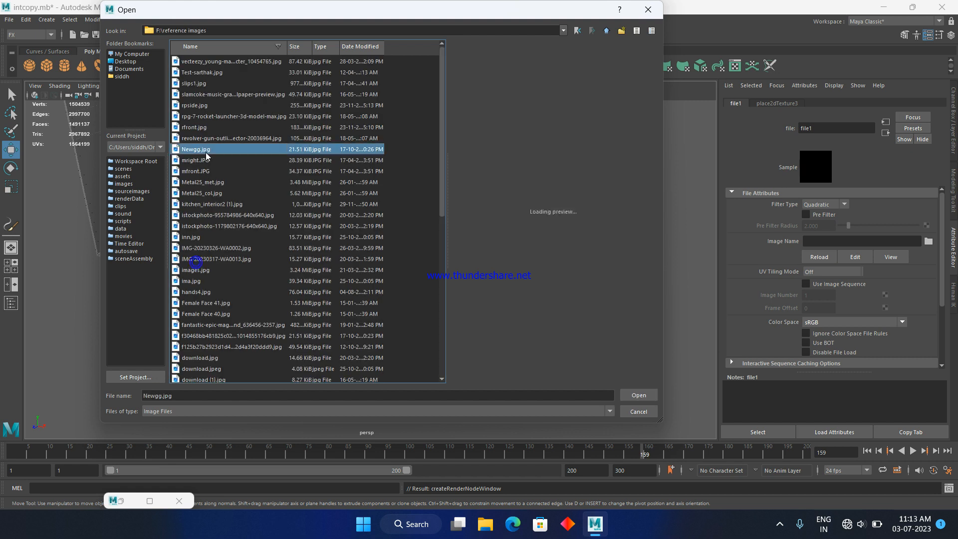
pyautogui.press('Down')
pyautogui.press('Down')
pyautogui.press('Down')
pyautogui.press('Down')
pyautogui.press('Down')
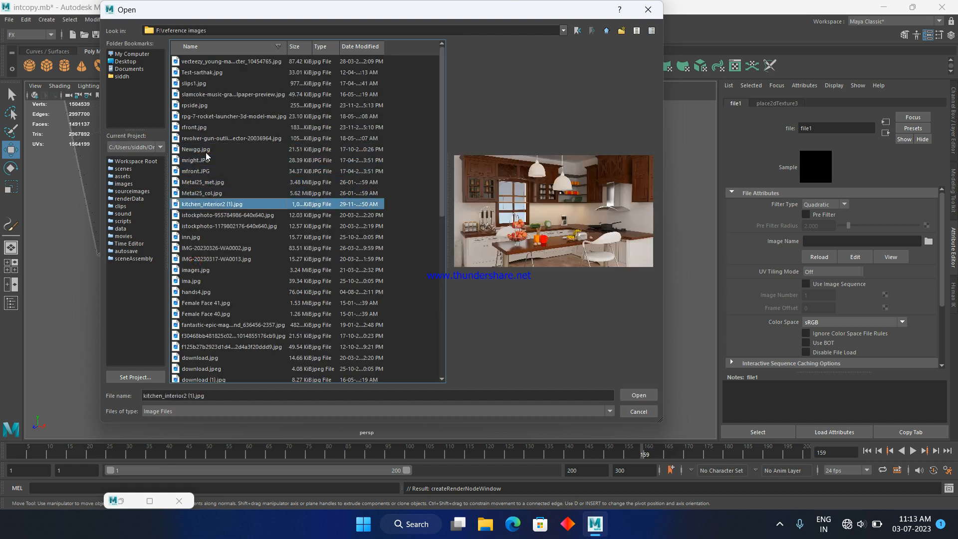
pyautogui.press('Up')
pyautogui.press('Up')
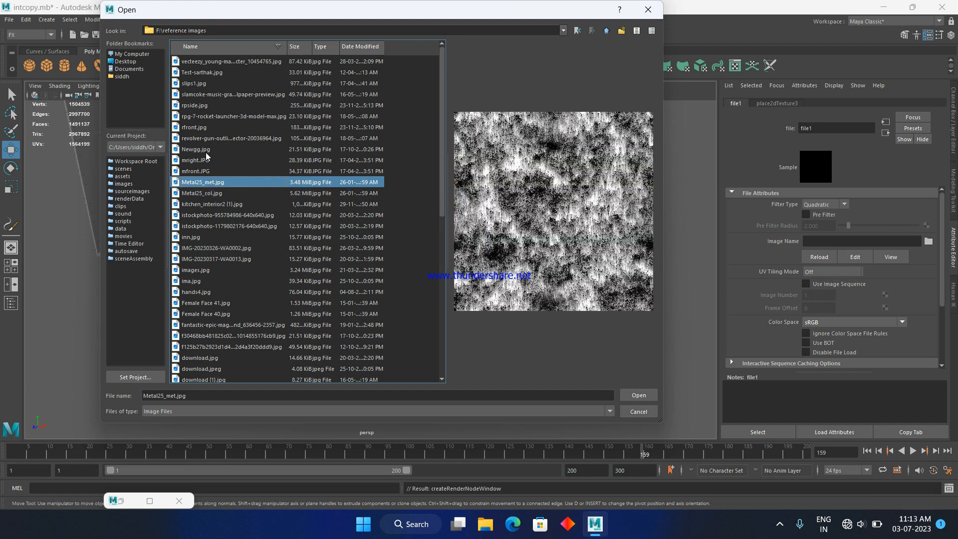
pyautogui.doubleClick(213, 183)
# - Reselect the floor and open its V-Ray displacement node to check the connected texture
pyautogui.click(330, 280)
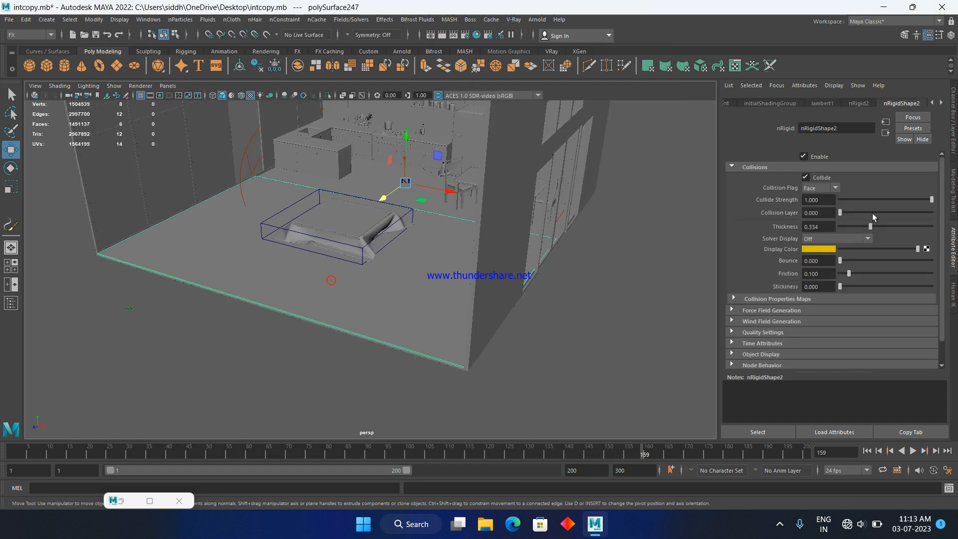
pyautogui.click(942, 103)
pyautogui.rightClick(941, 103)
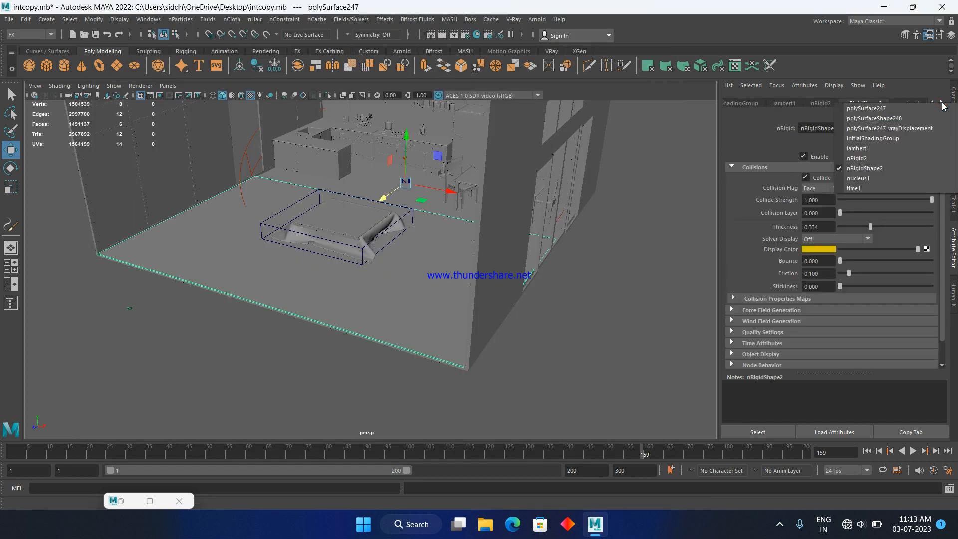
pyautogui.click(878, 128)
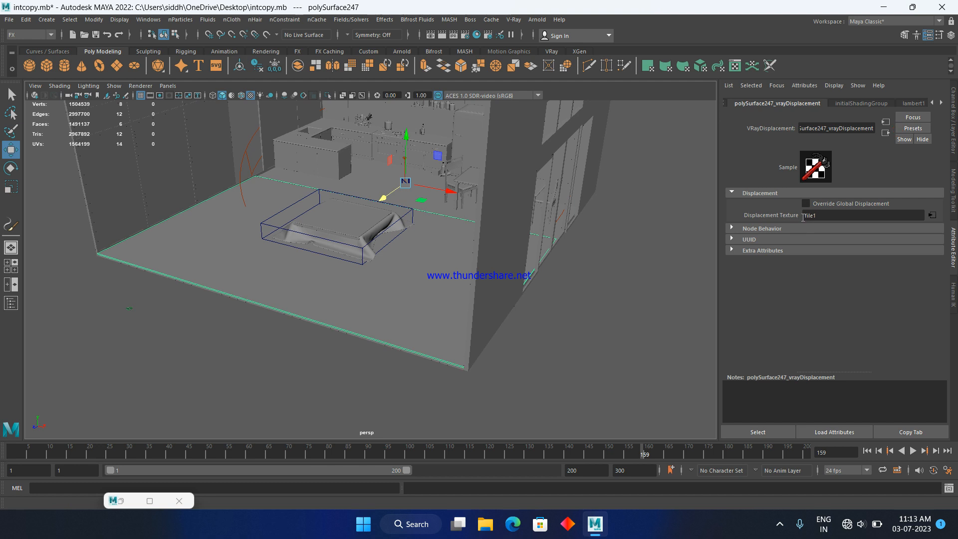
# - Preview the floor's displacement up close with the V-Ray viewport IPR, and stop the render
pyautogui.click(35, 95)
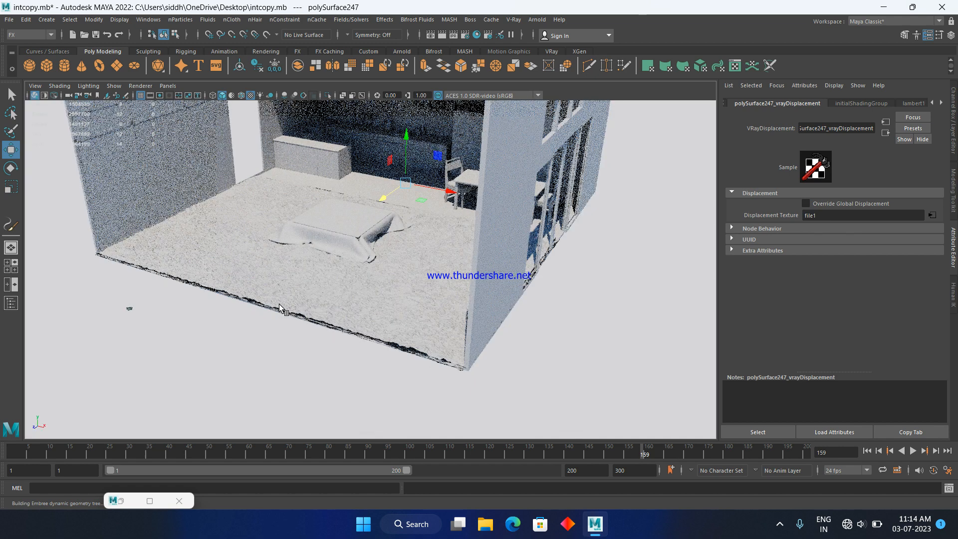
pyautogui.scroll(2, 382, 290)
pyautogui.moveTo(376, 297)
pyautogui.keyDown('alt'); pyautogui.mouseDown()
pyautogui.moveTo(412, 286)
pyautogui.moveTo(393, 292)
pyautogui.mouseUp(); pyautogui.keyUp('alt')
pyautogui.scroll(3, 404, 289)
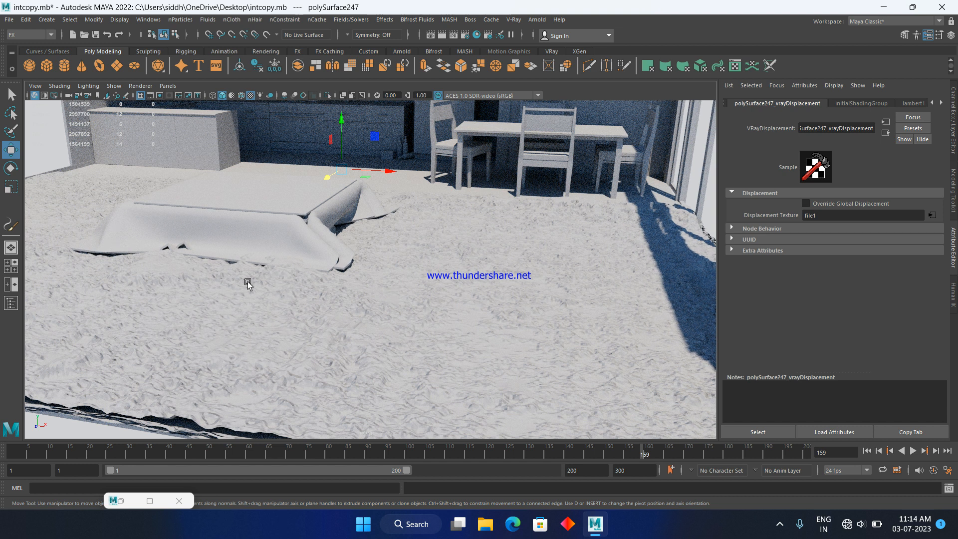
pyautogui.click(37, 95)
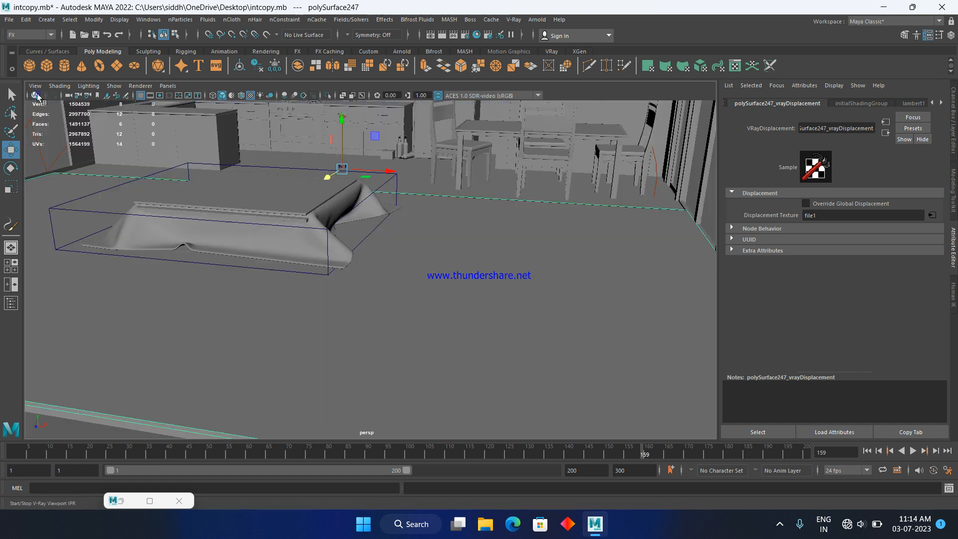
# - In the render settings, set the default displacement edge length to 2 and preview the floor with the V-Ray viewport IPR
pyautogui.click(136, 333)
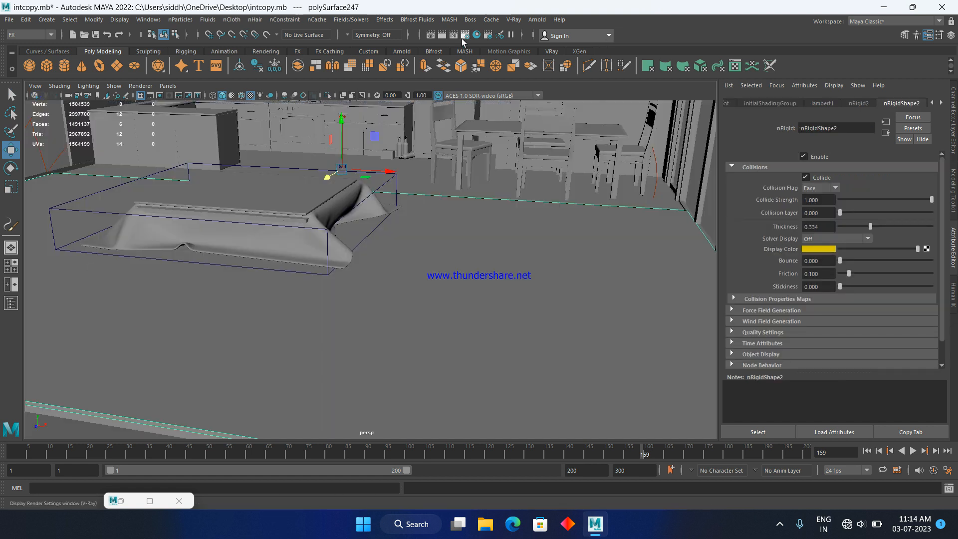
pyautogui.click(465, 35)
pyautogui.moveTo(405, 54); pyautogui.dragTo(452, 46)
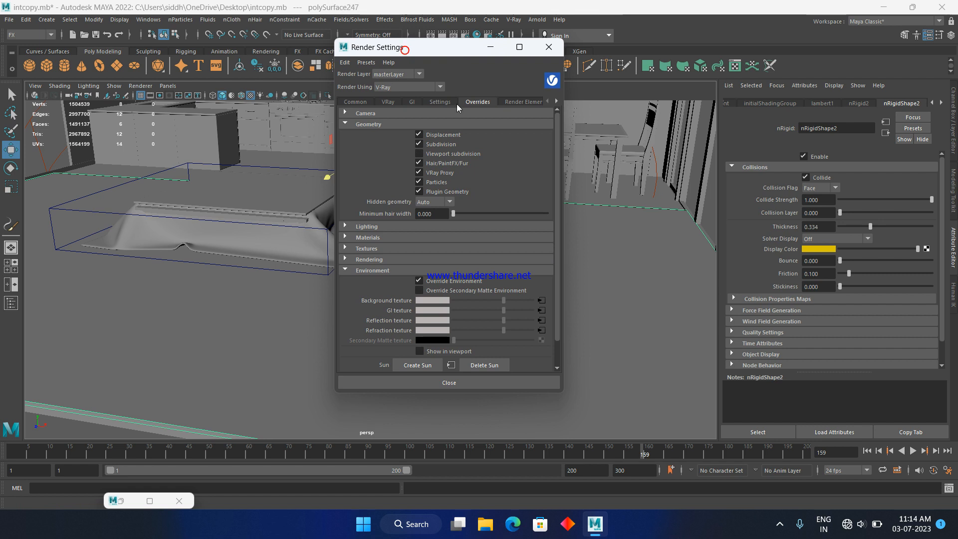
pyautogui.click(436, 102)
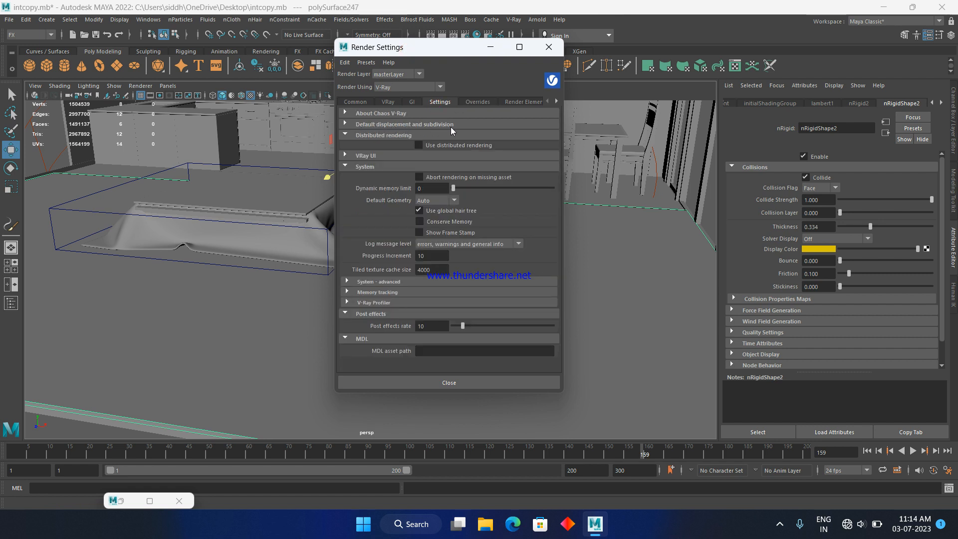
pyautogui.click(416, 123)
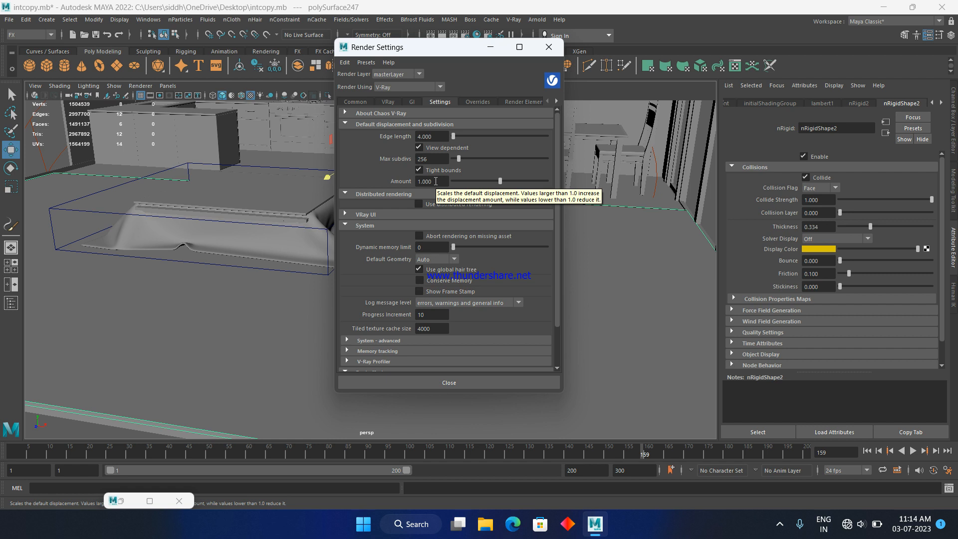
pyautogui.click(416, 136)
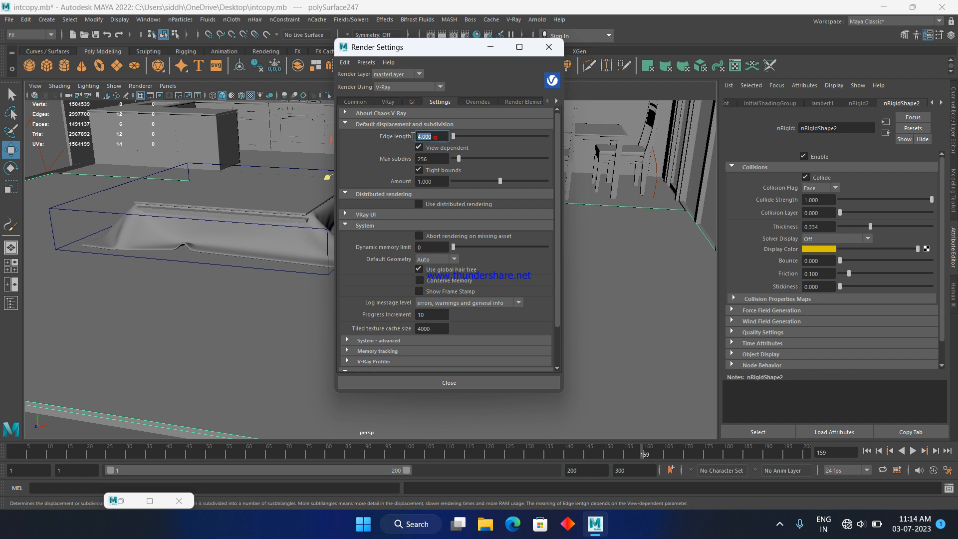
pyautogui.click(38, 96)
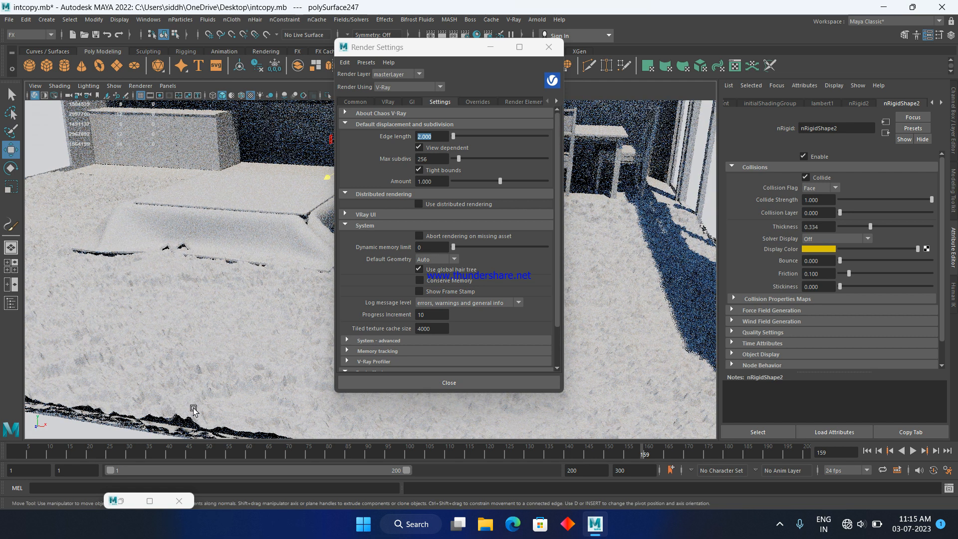
# - Set the default displacement amount to 2 and the edge length to 3, and refresh the viewport IPR preview
pyautogui.click(434, 181)
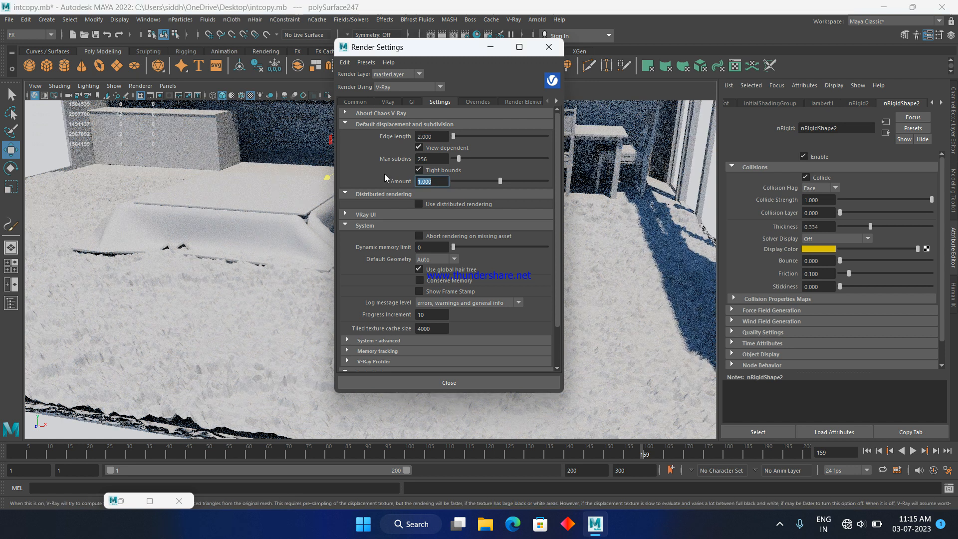
pyautogui.write('2')
pyautogui.press('Return')
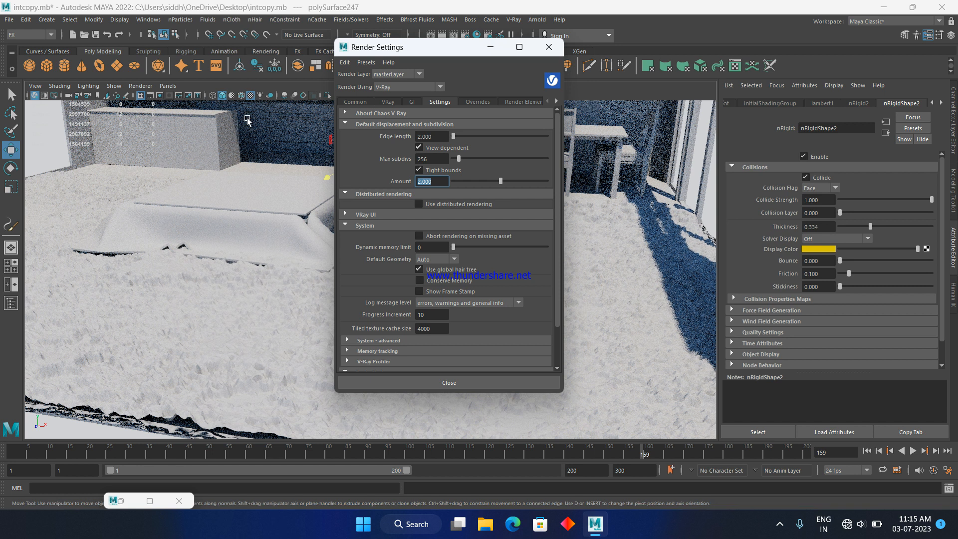
pyautogui.click(439, 138)
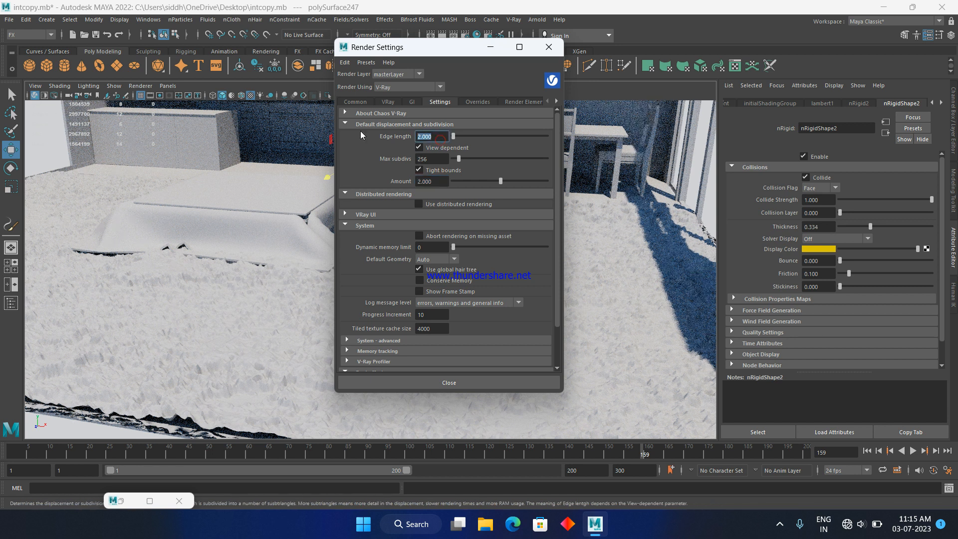
pyautogui.write('3')
pyautogui.press('Return')
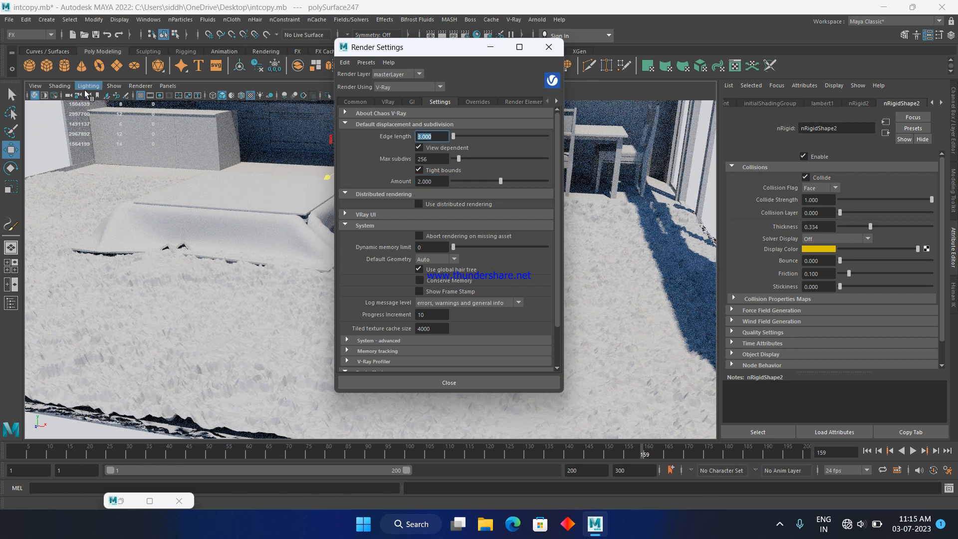
pyautogui.click(33, 96)
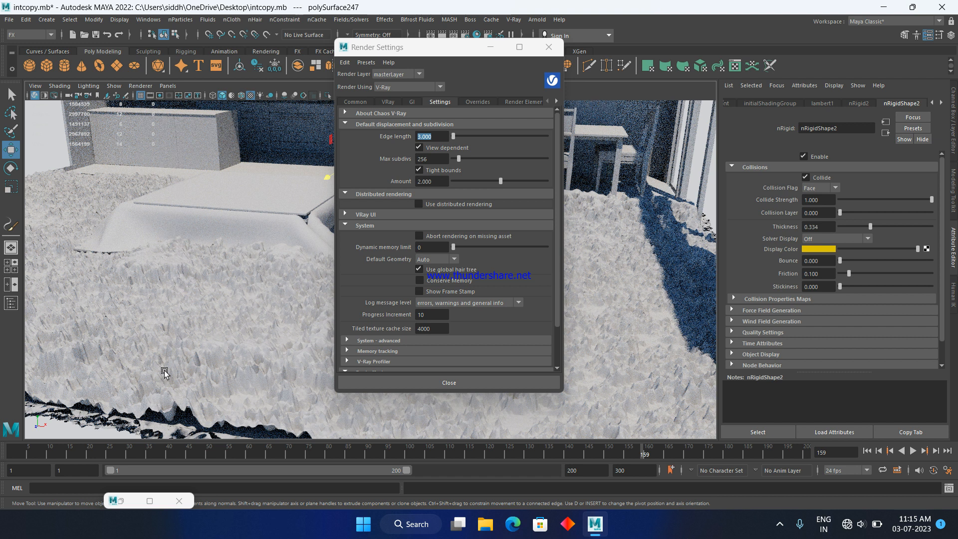
# - Reduce the default displacement amount to 0.3 and refresh the viewport IPR preview of the floor
pyautogui.moveTo(439, 181); pyautogui.dragTo(354, 172)
pyautogui.write('0.3')
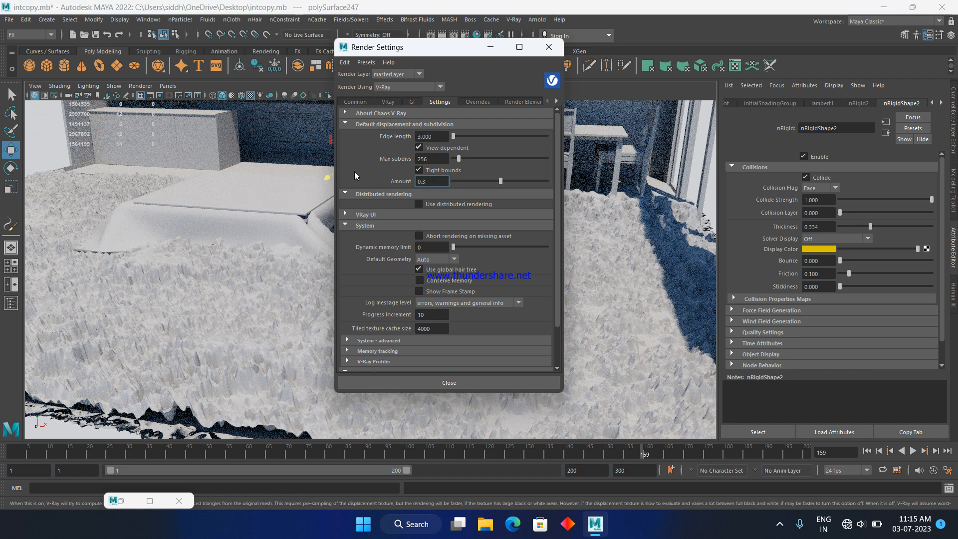
pyautogui.press('Return')
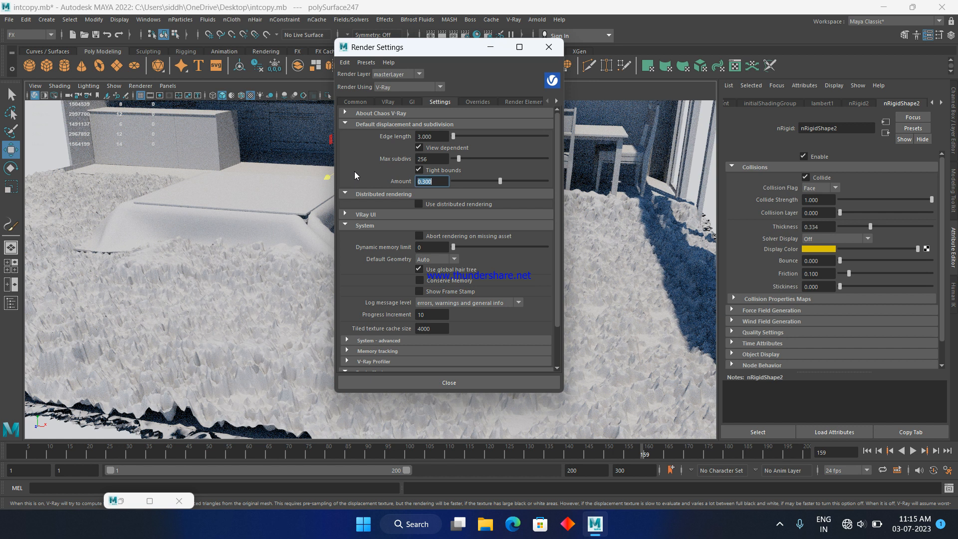
pyautogui.click(35, 95)
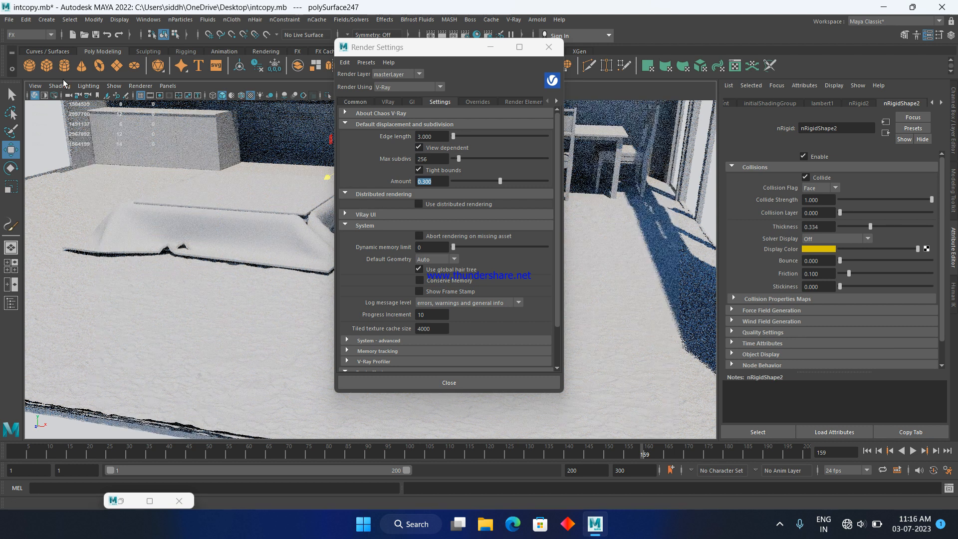
# - Stop the viewport IPR, set the displacement edge length to 1, and render the floor preview again
pyautogui.click(35, 94)
pyautogui.click(424, 136)
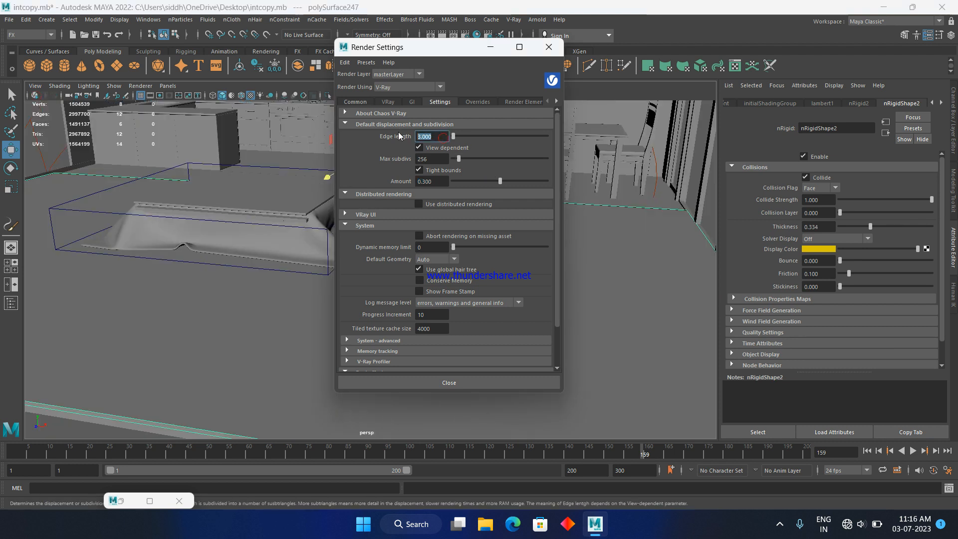
pyautogui.write('1')
pyautogui.press('Return')
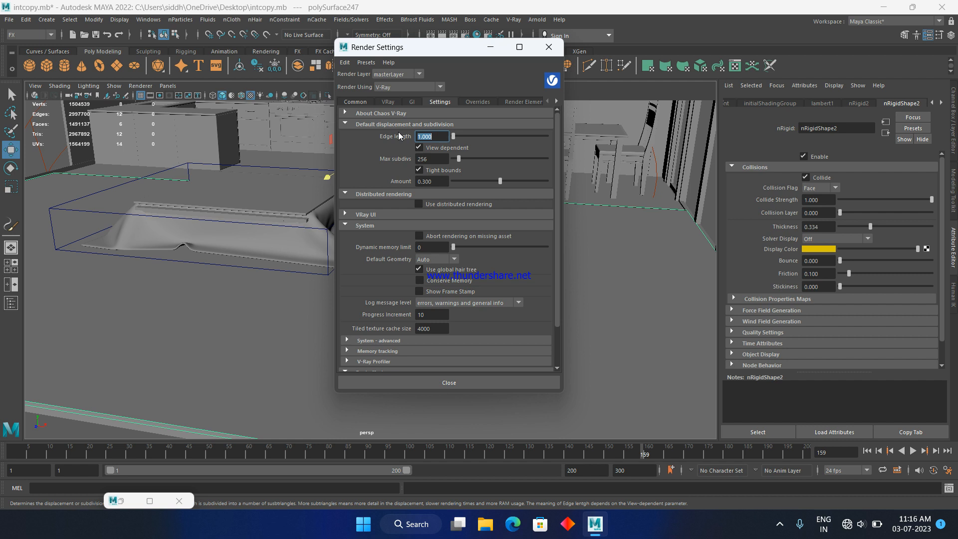
pyautogui.click(37, 94)
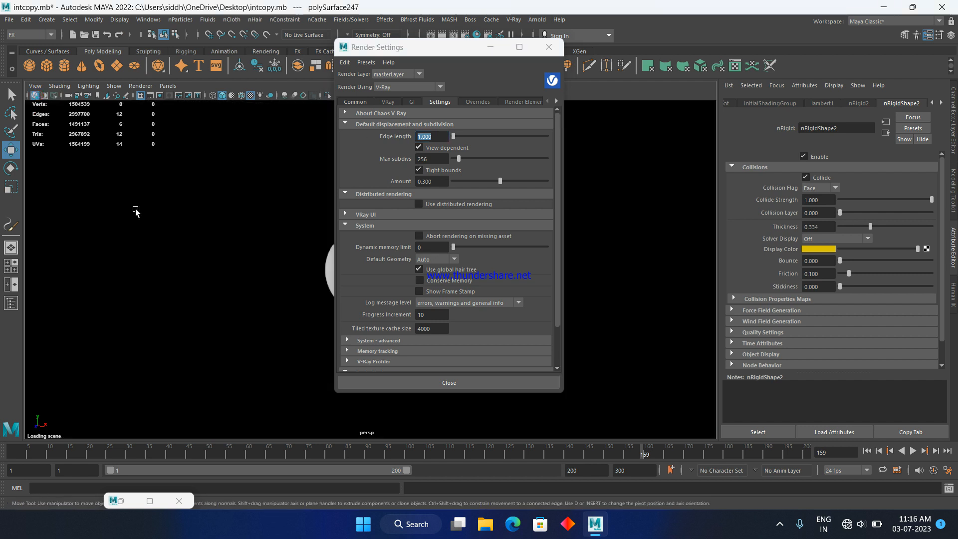
# - Move the render settings window clear of the floor view and set the displacement edge length to 3
pyautogui.moveTo(412, 52); pyautogui.dragTo(785, 94)
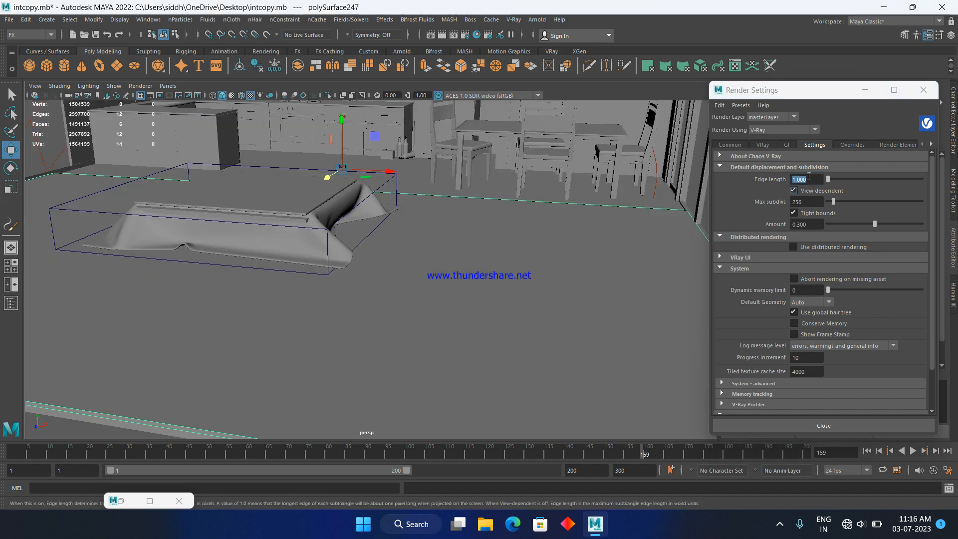
pyautogui.write('3')
pyautogui.press('Return')
# - Assign a new VRay Mtl material to the selected floor and close the render settings
pyautogui.moveTo(219, 421); pyautogui.dragTo(224, 483, button='right')
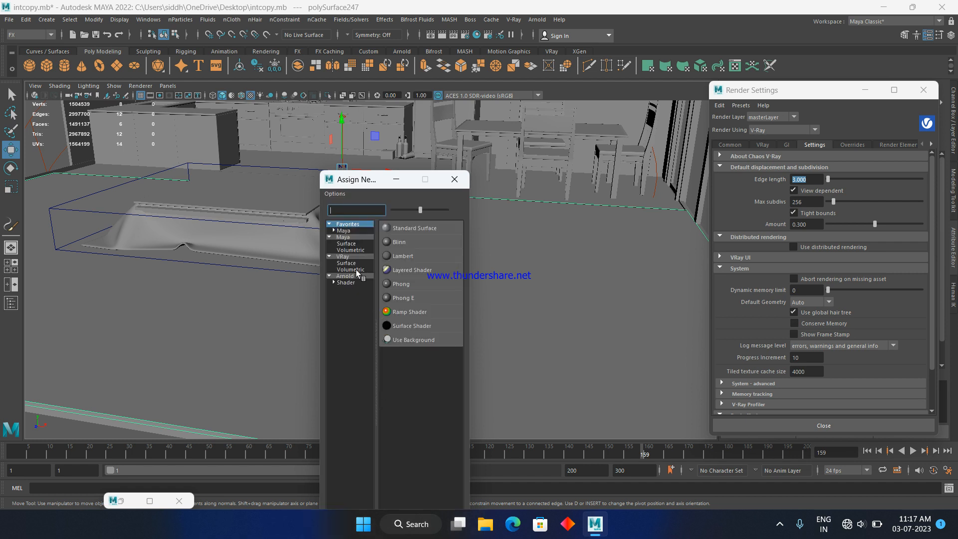
pyautogui.click(334, 256)
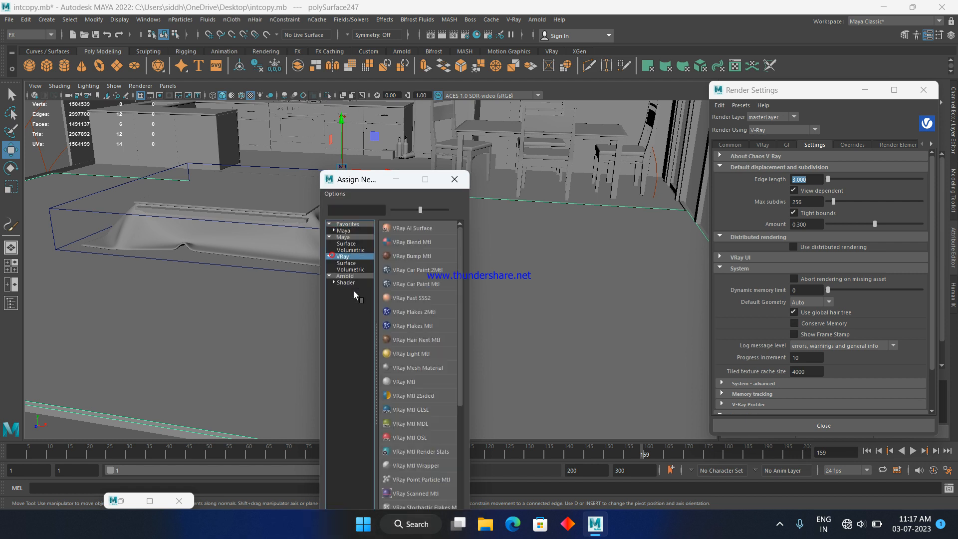
pyautogui.click(408, 383)
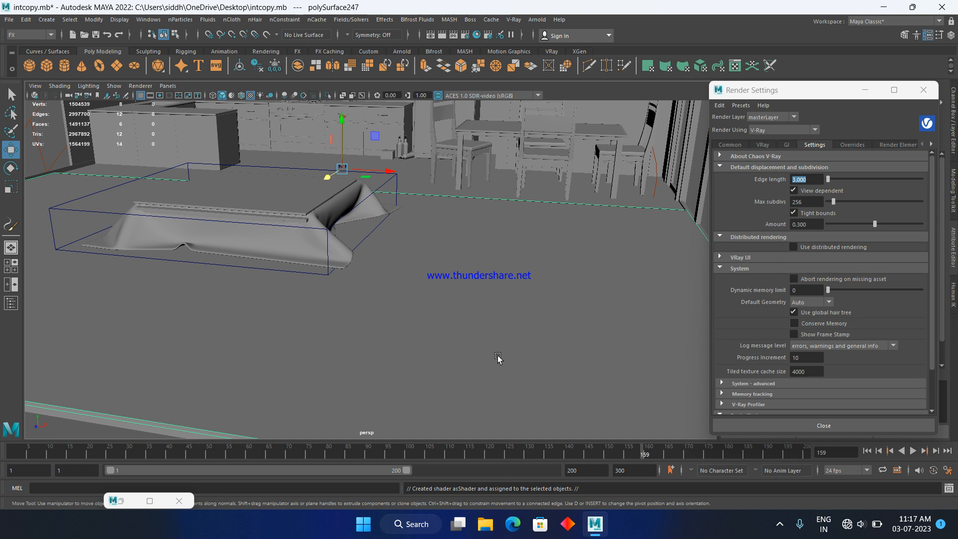
pyautogui.click(922, 88)
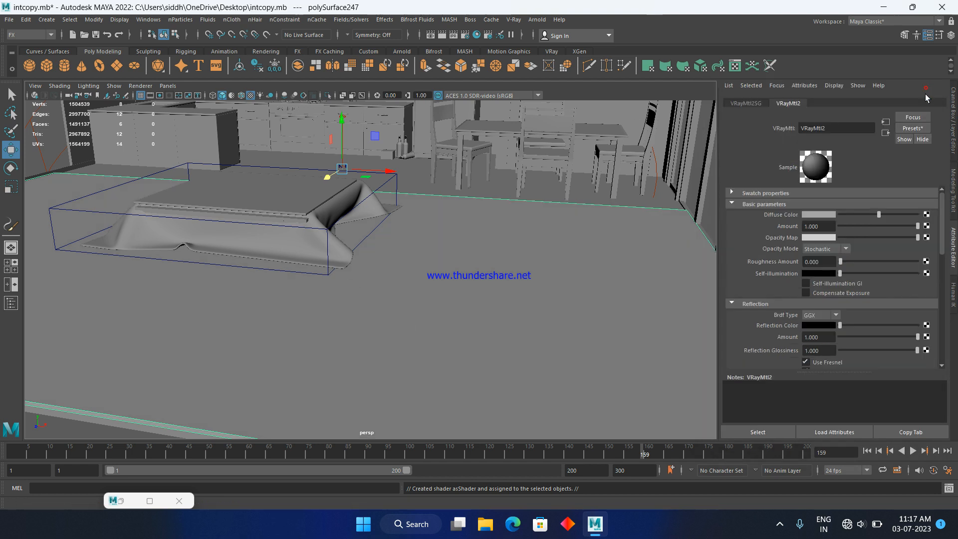
# - Connect a File texture to the diffuse color of the floor's V-Ray material and open the texture's attributes
pyautogui.click(926, 215)
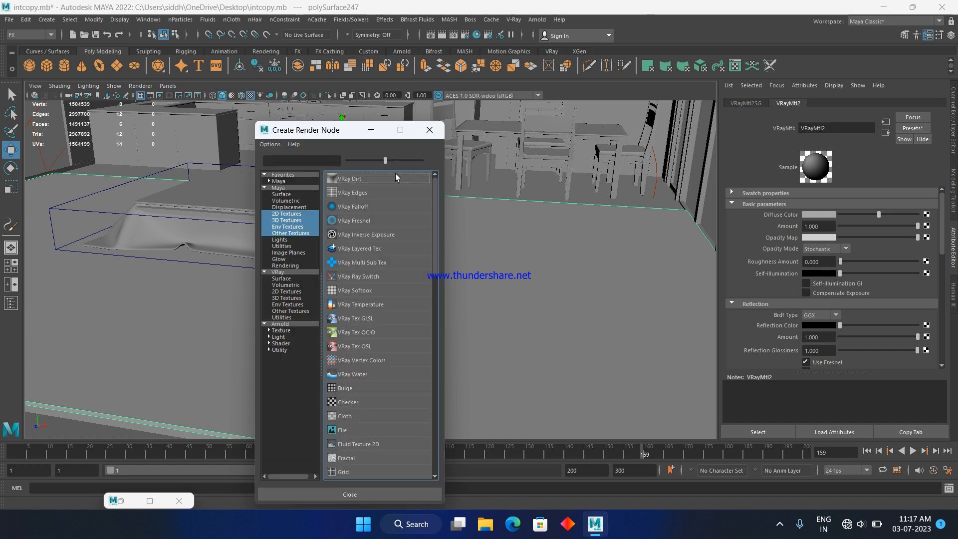
pyautogui.click(357, 430)
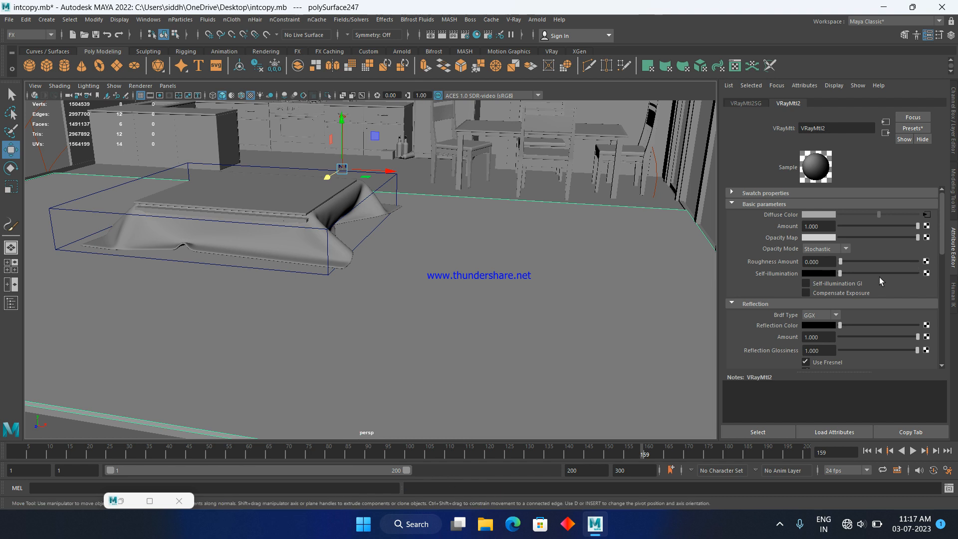
pyautogui.click(953, 243)
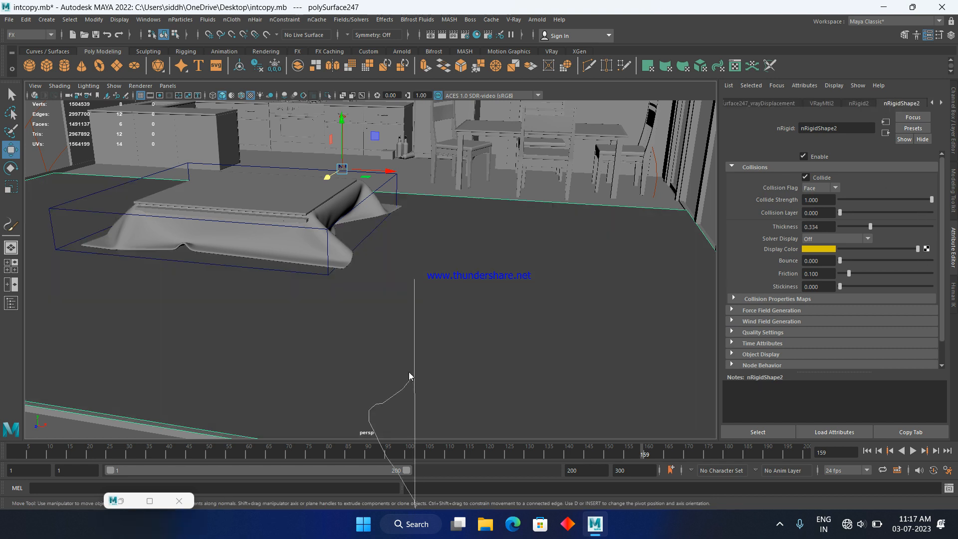
pyautogui.rightClick(414, 221)
pyautogui.click(420, 463)
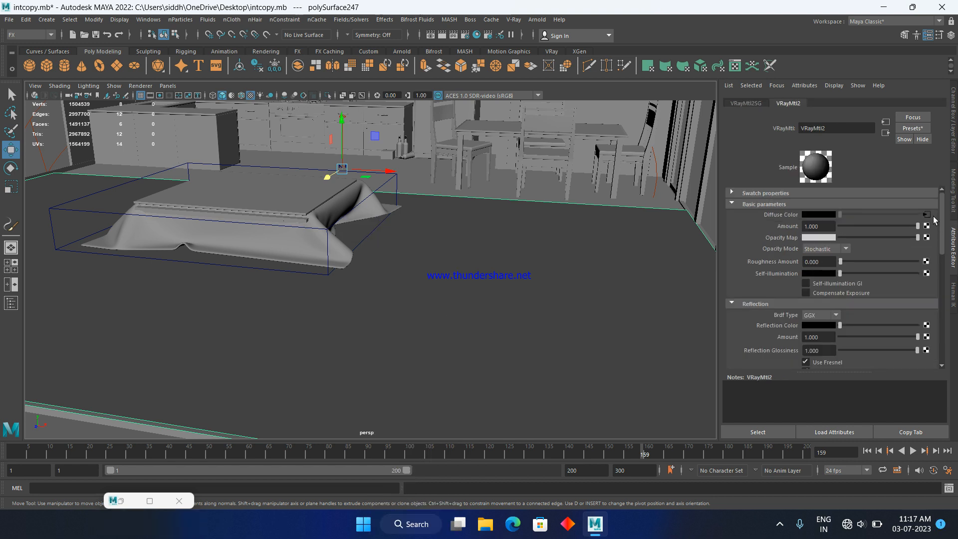
pyautogui.click(928, 214)
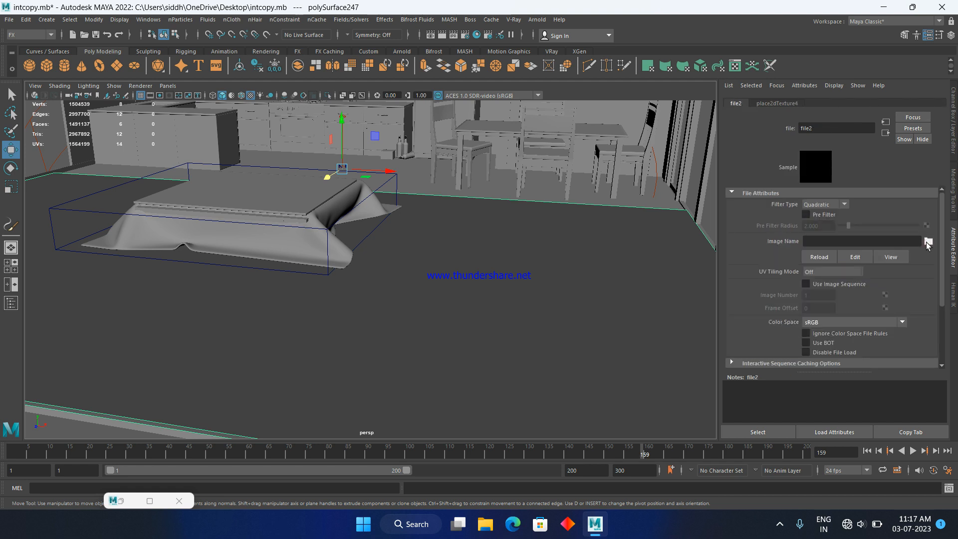
# - Browse for the file texture's image in the reference images folder on drive F
pyautogui.click(928, 241)
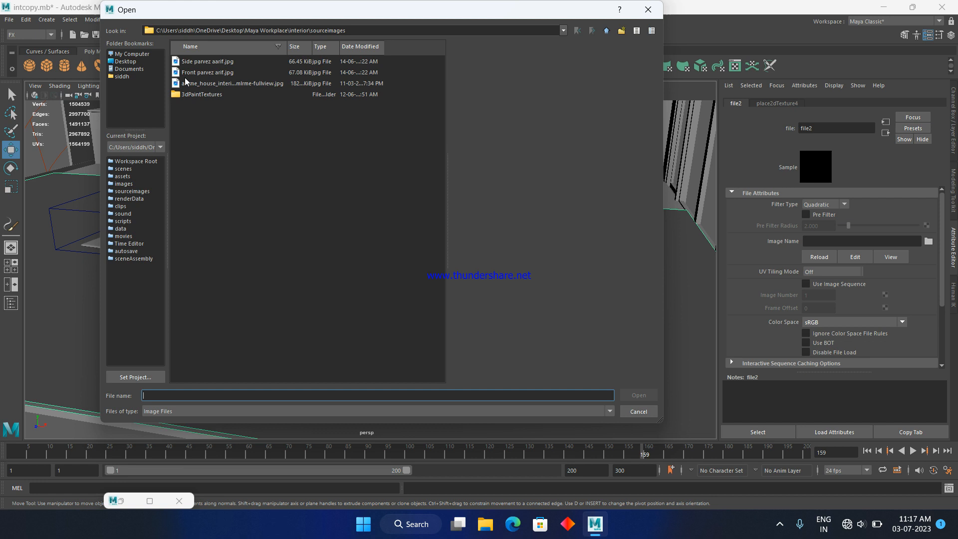
pyautogui.click(143, 55)
pyautogui.doubleClick(196, 72)
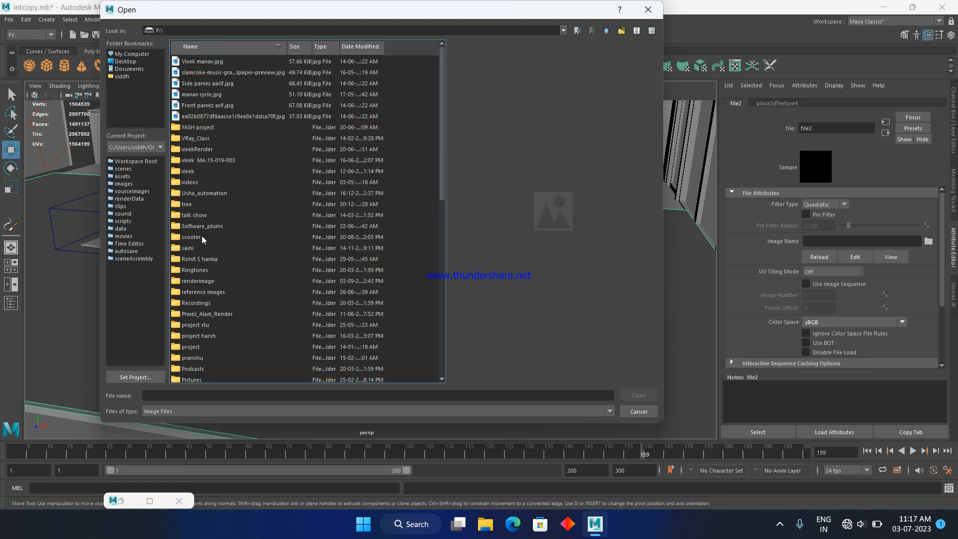
pyautogui.click(205, 281)
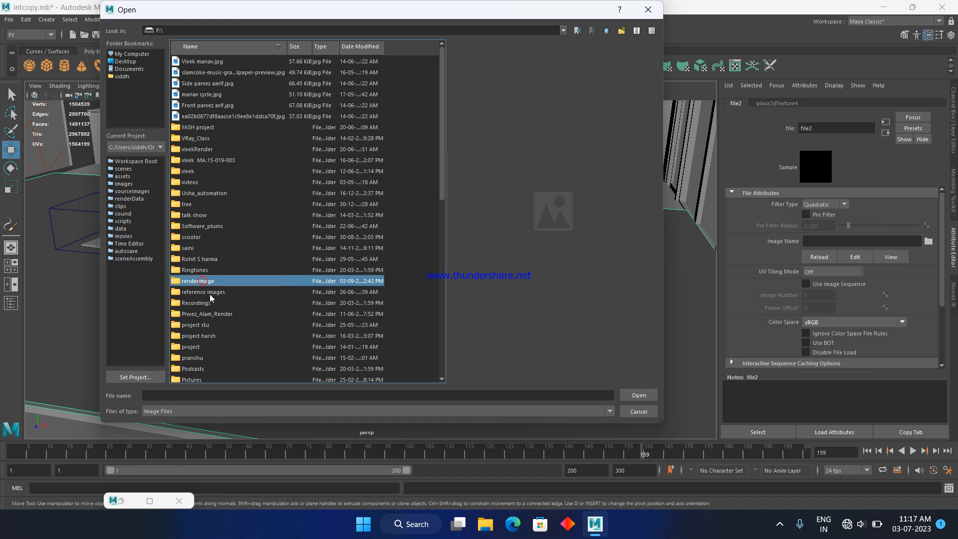
pyautogui.click(210, 293)
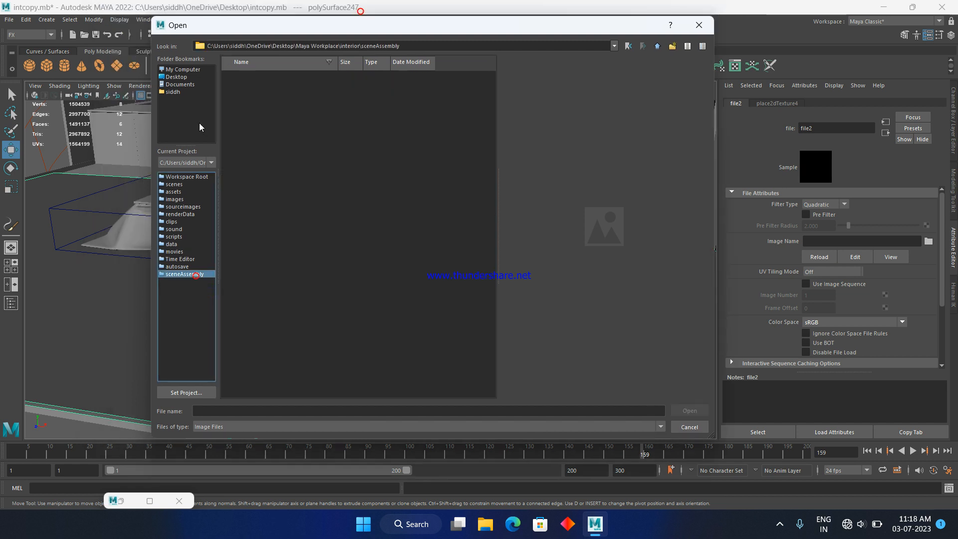
pyautogui.click(658, 47)
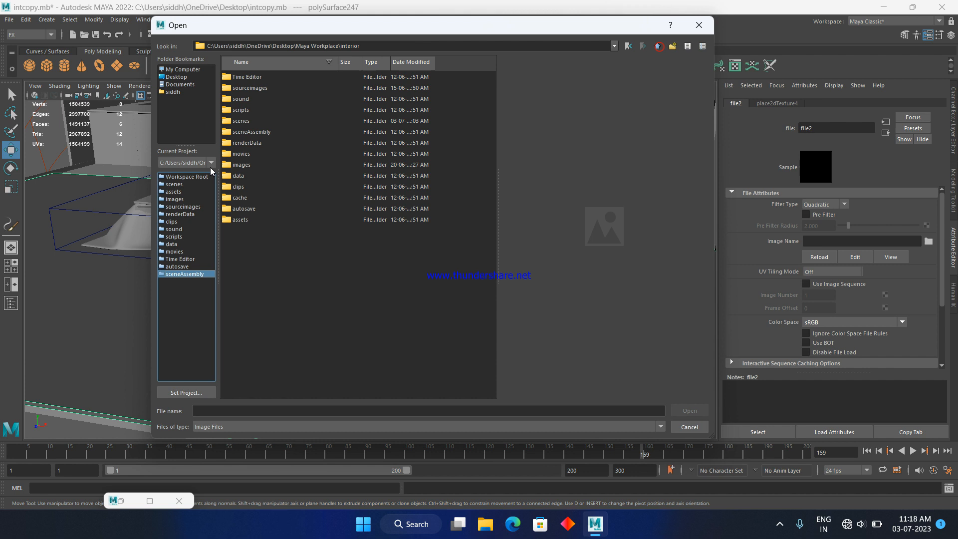
pyautogui.click(658, 46)
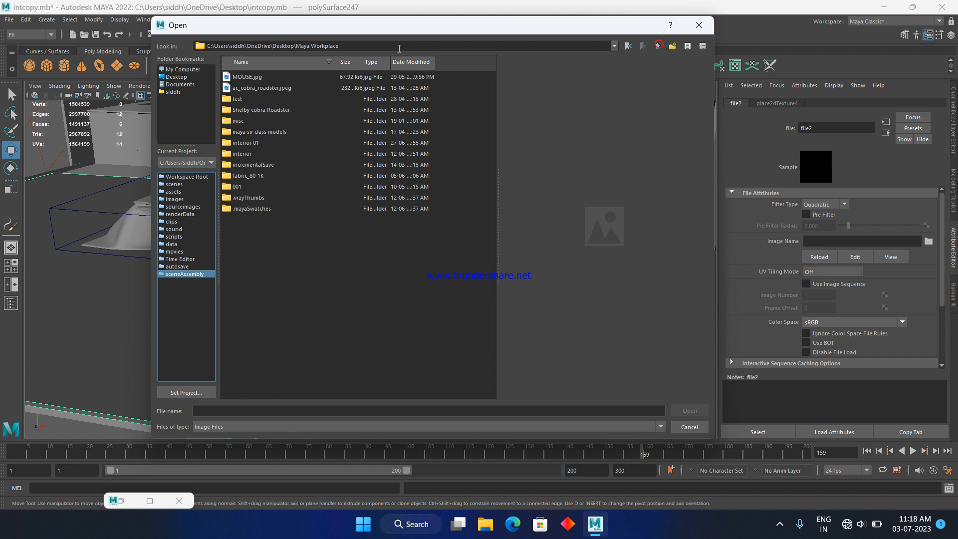
pyautogui.click(175, 70)
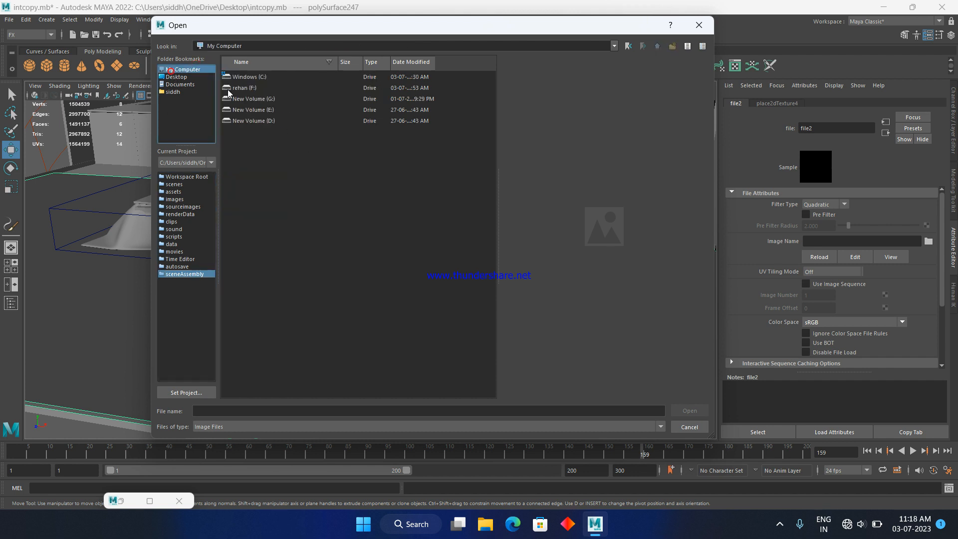
pyautogui.doubleClick(240, 88)
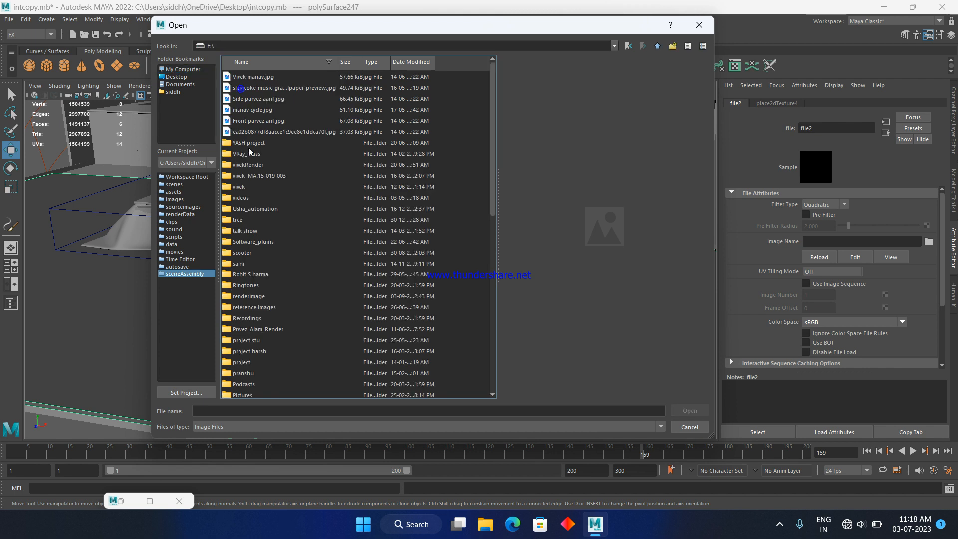
pyautogui.click(253, 297)
pyautogui.doubleClick(258, 308)
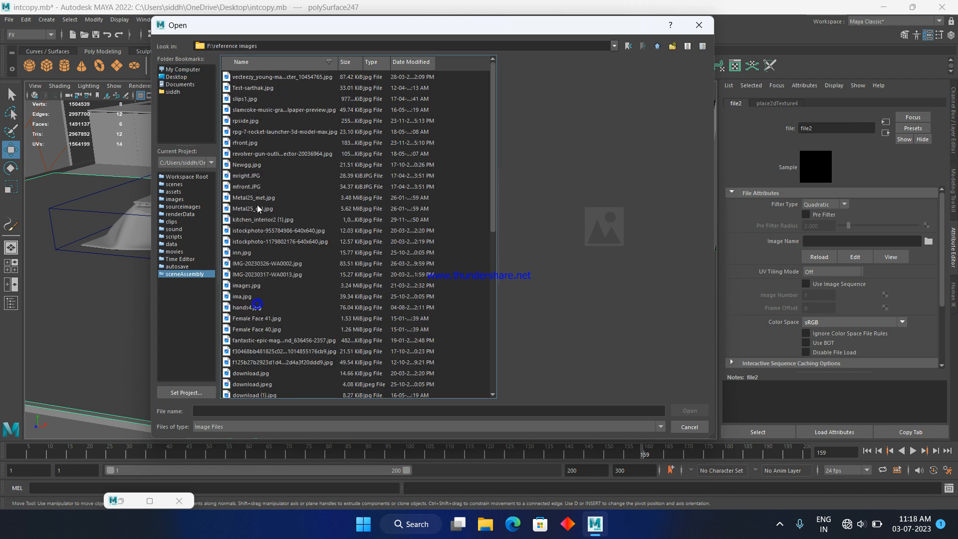
# - Load Metal25_col.jpg from the reference images folder as the file texture's image
pyautogui.click(252, 78)
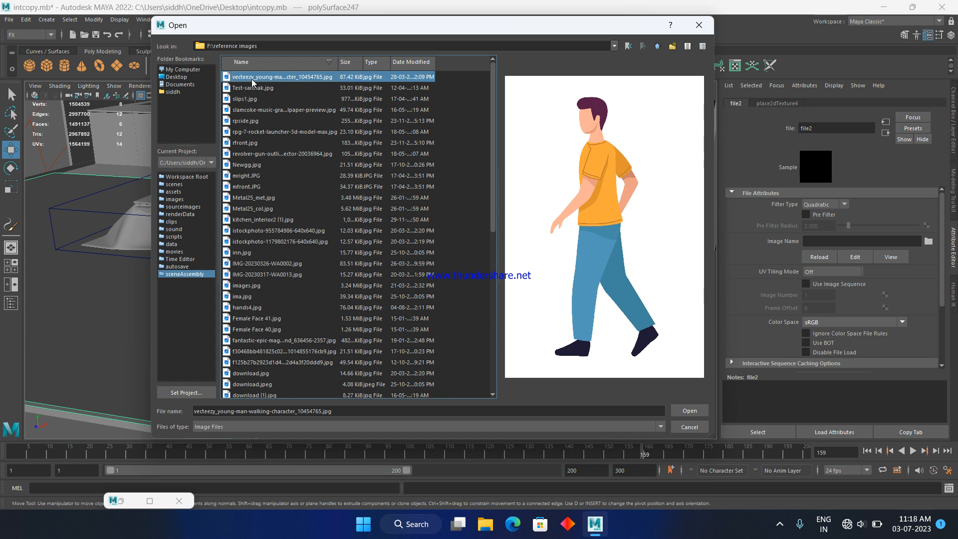
pyautogui.press('Down')
pyautogui.press('Down')
pyautogui.press('Down')
pyautogui.press('Down')
pyautogui.press('Down')
pyautogui.press('Down')
pyautogui.press('Down')
pyautogui.press('Down')
pyautogui.press('Down')
pyautogui.press('Down')
pyautogui.press('Down')
pyautogui.press('Down')
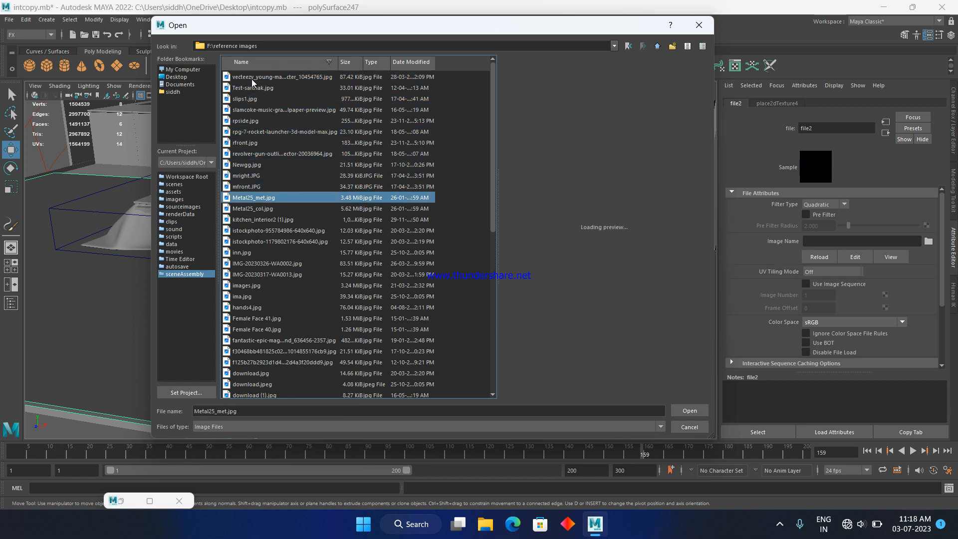
pyautogui.press('Return')
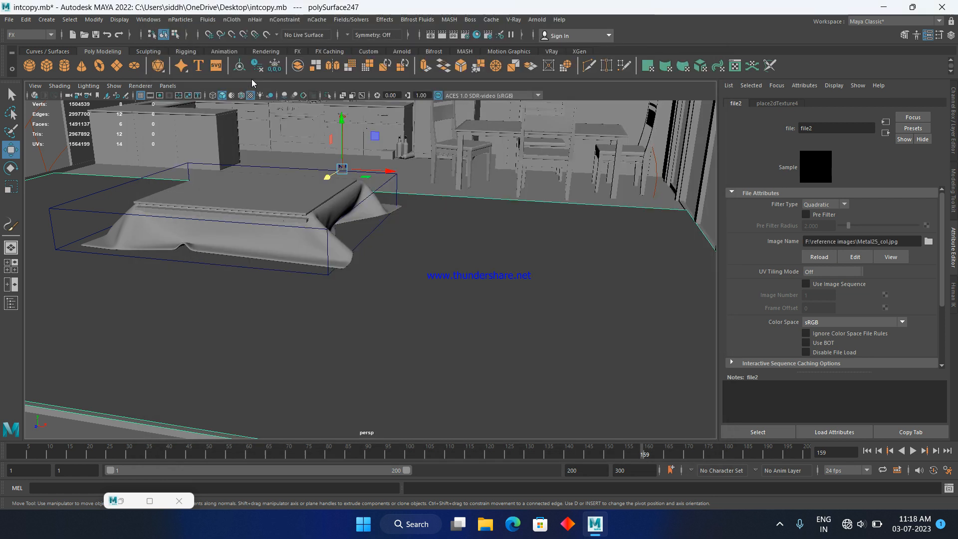
# - Start the viewport IPR on the textured floor and examine its displaced surface from a low angle
pyautogui.scroll(-1, 309, 206)
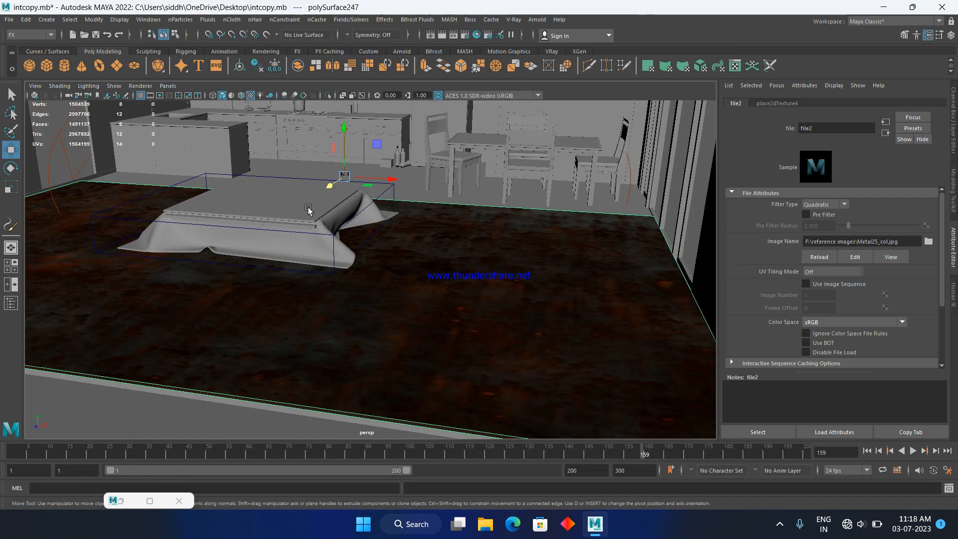
pyautogui.scroll(3, 311, 210)
pyautogui.click(34, 95)
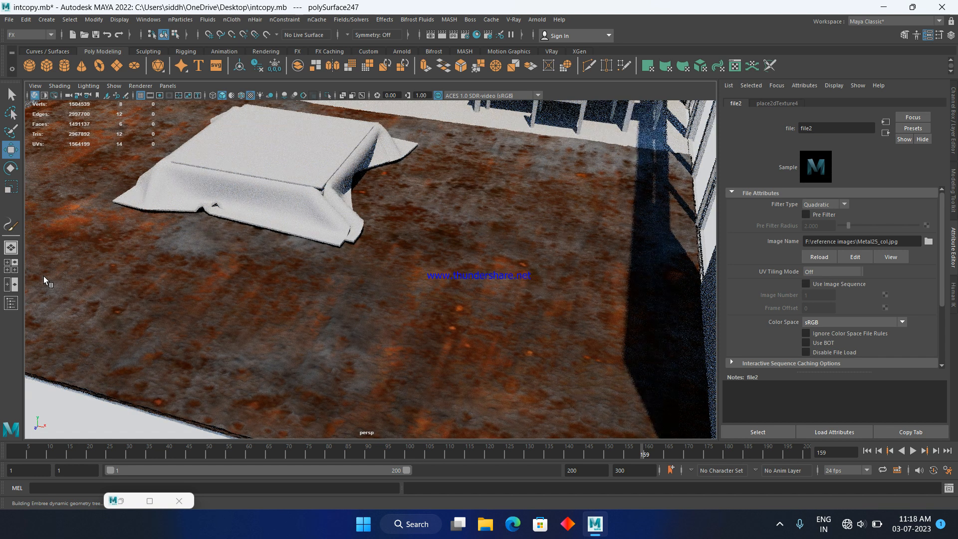
pyautogui.moveTo(481, 313)
pyautogui.keyDown('alt'); pyautogui.mouseDown()
pyautogui.moveTo(517, 293)
pyautogui.moveTo(467, 315)
pyautogui.mouseUp(); pyautogui.keyUp('alt')
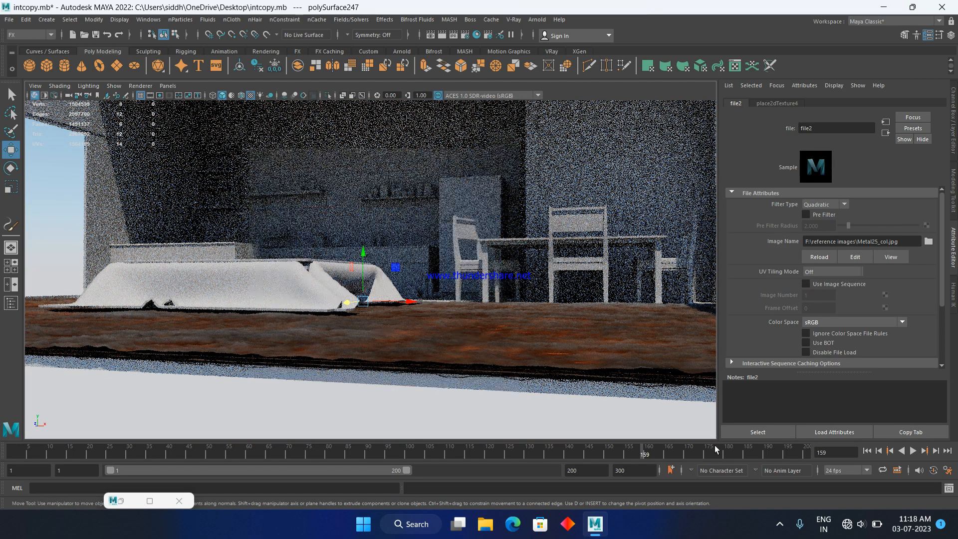
pyautogui.click(779, 523)
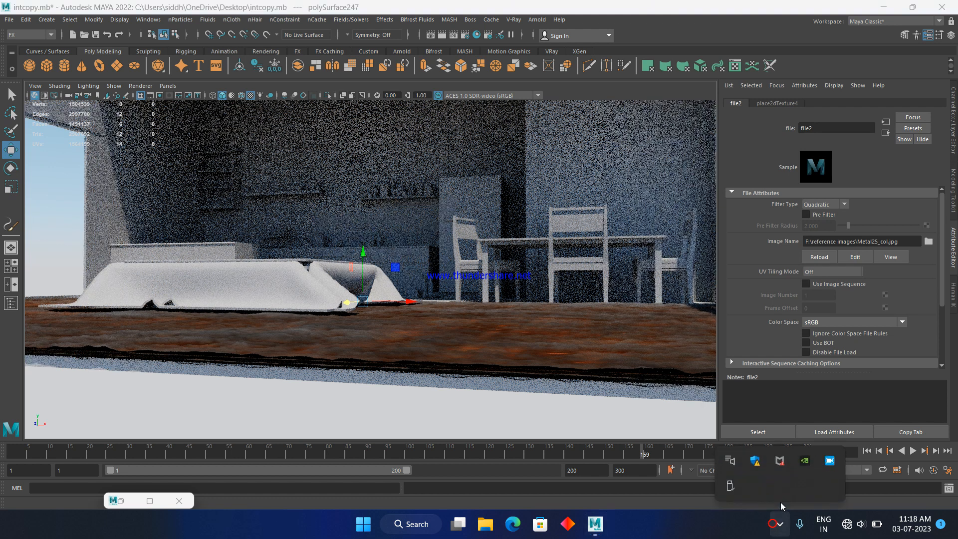
pyautogui.click(832, 462)
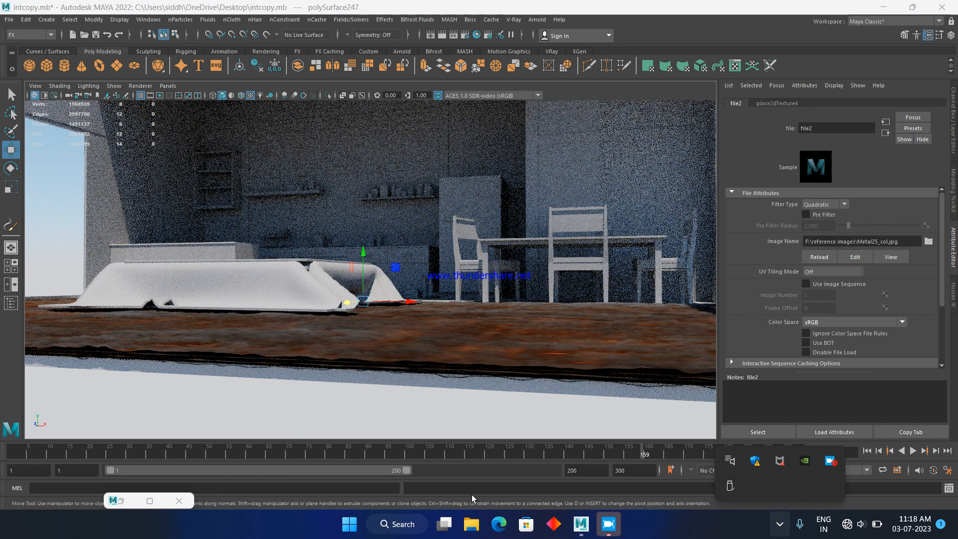